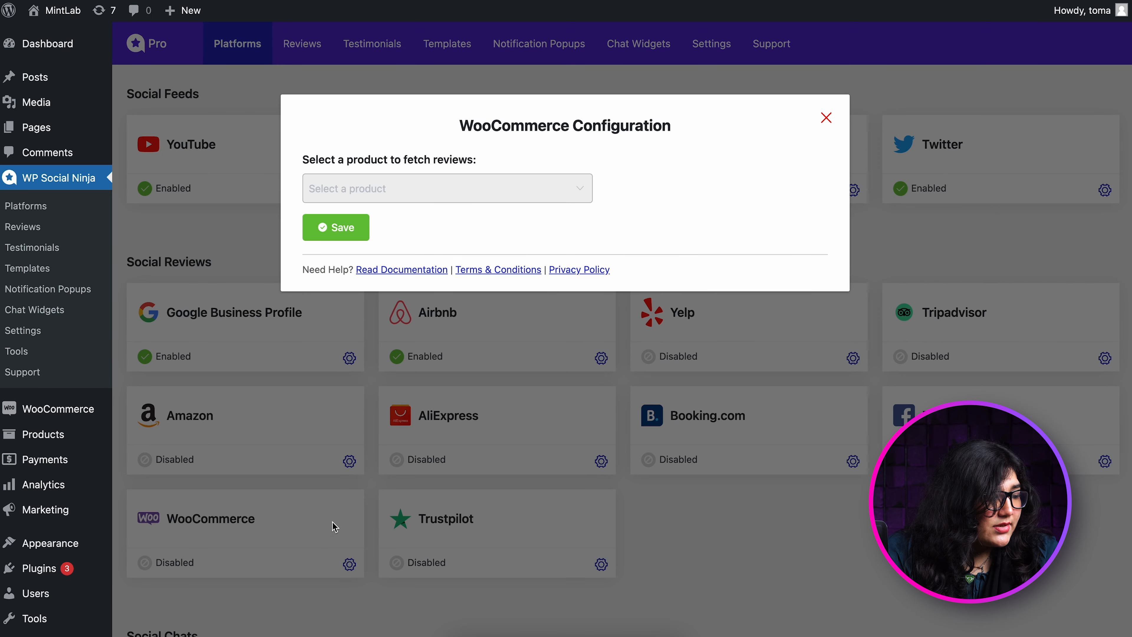
Look through the product list and select Boucle Occasional Chair as the product to fetch reviews from.
left_click(529, 196)
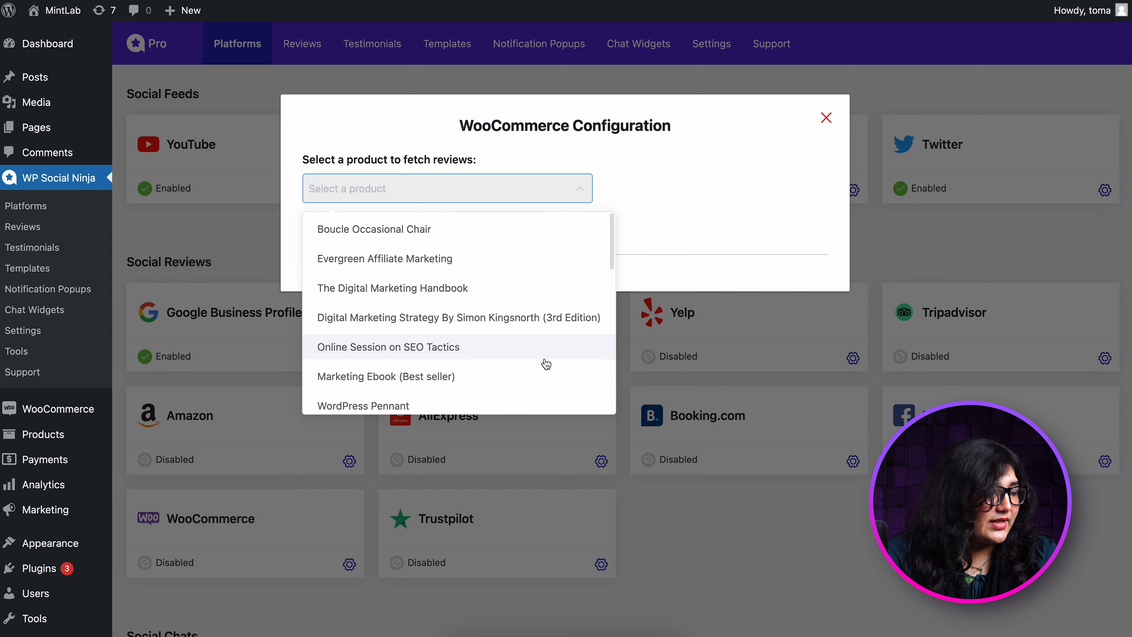
scroll(546, 363, "down", 5)
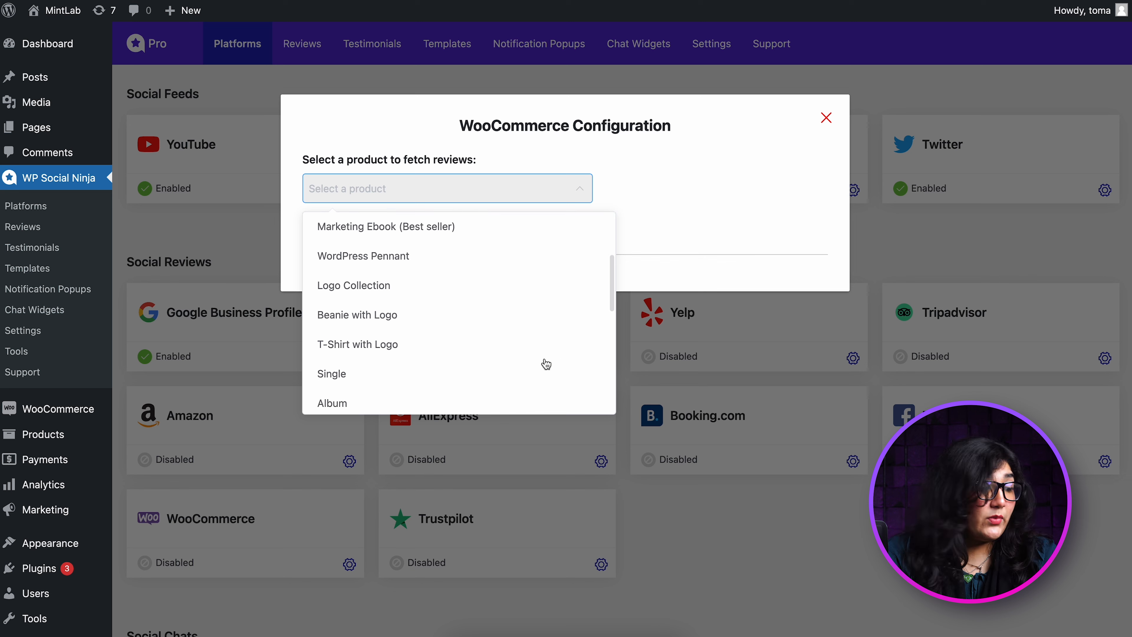
scroll(545, 360, "up", 5)
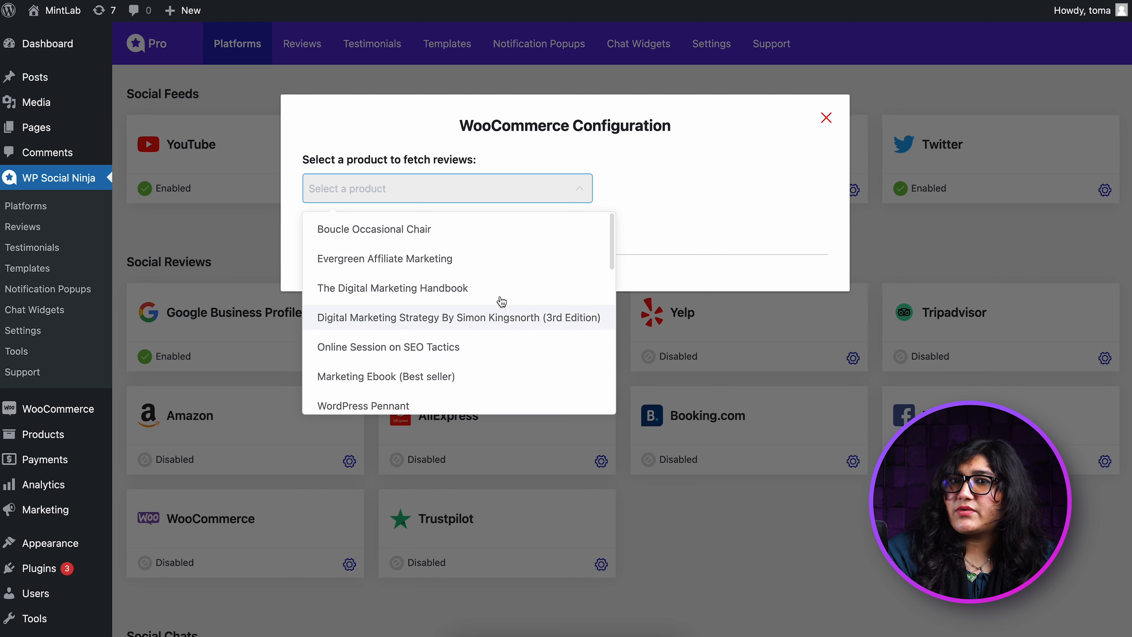
left_click(470, 237)
left_click(364, 232)
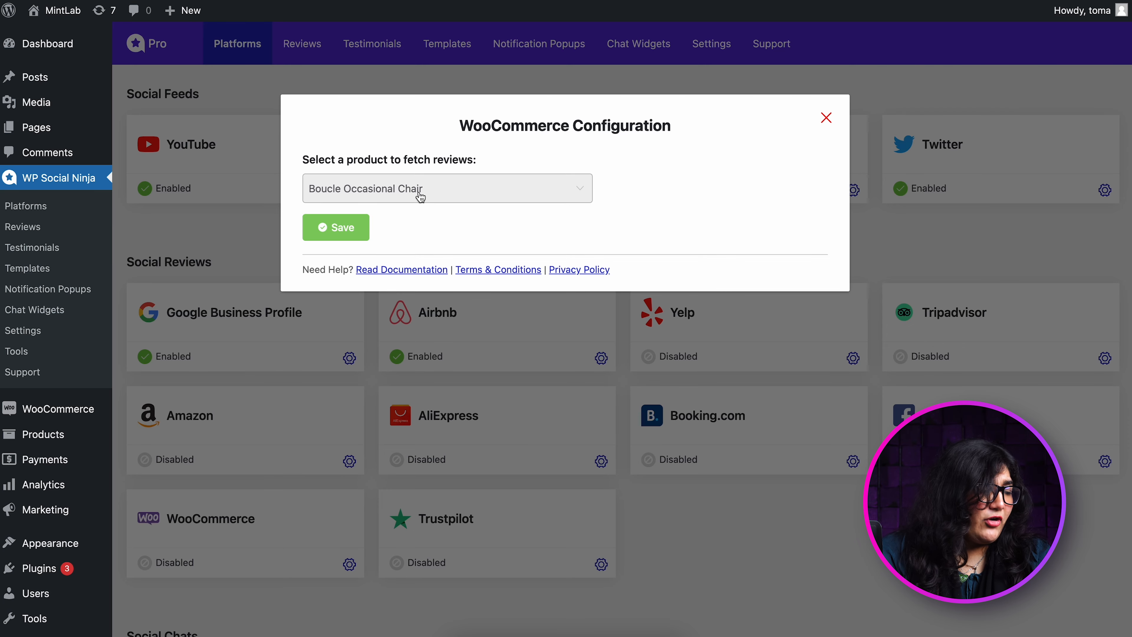
Connect Evergreen Affiliate Marketing as the product to fetch reviews from and start creating a template.
left_click(421, 197)
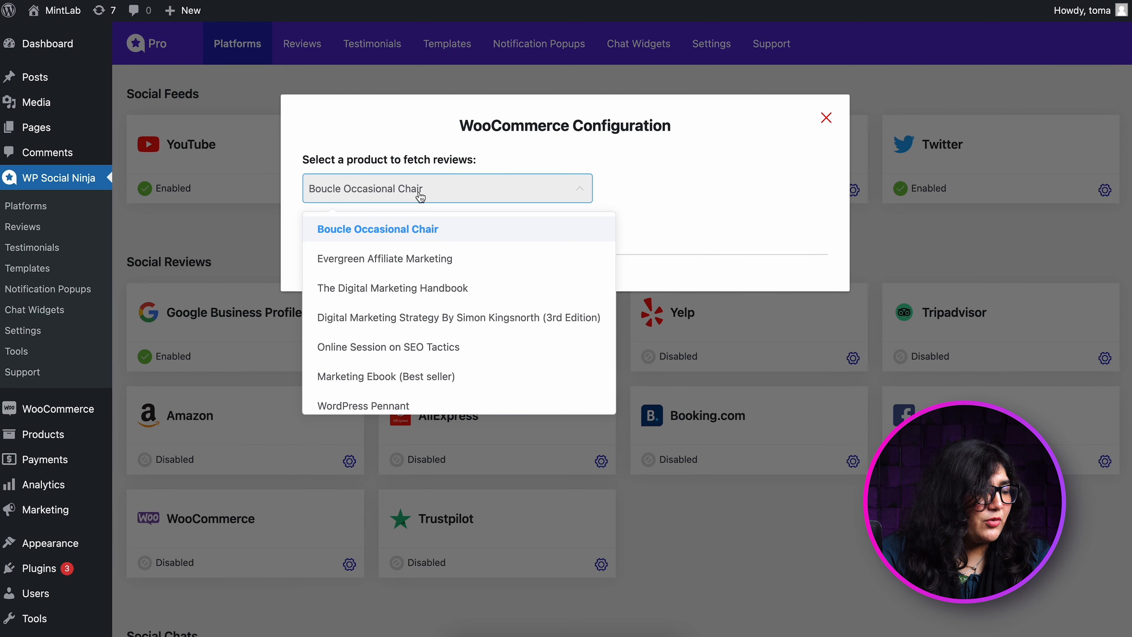
left_click(415, 258)
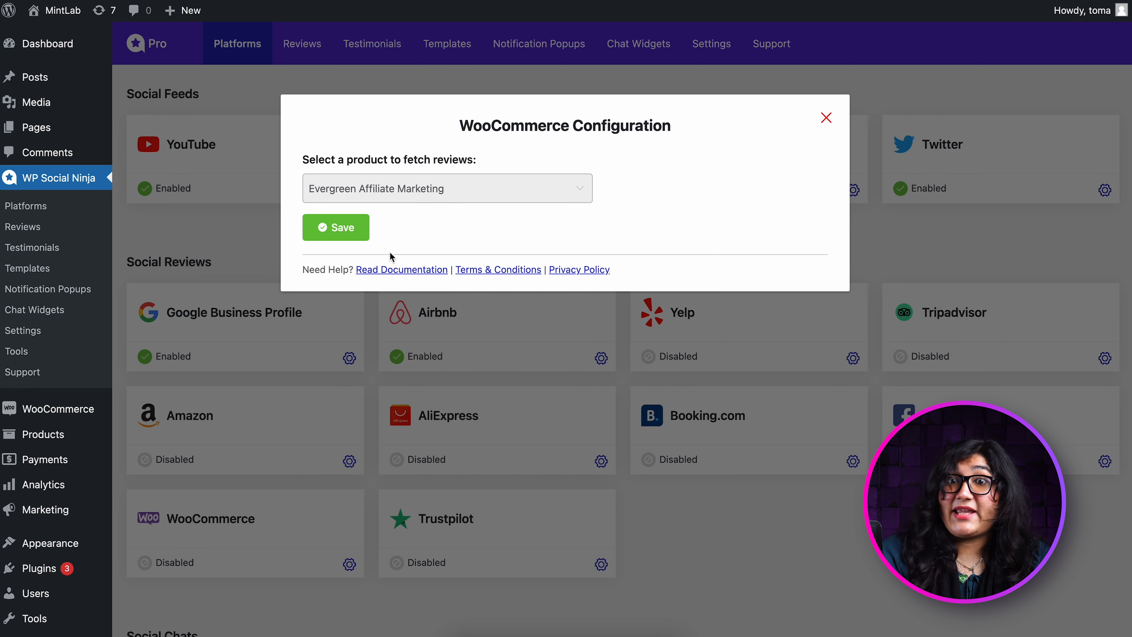
left_click(353, 233)
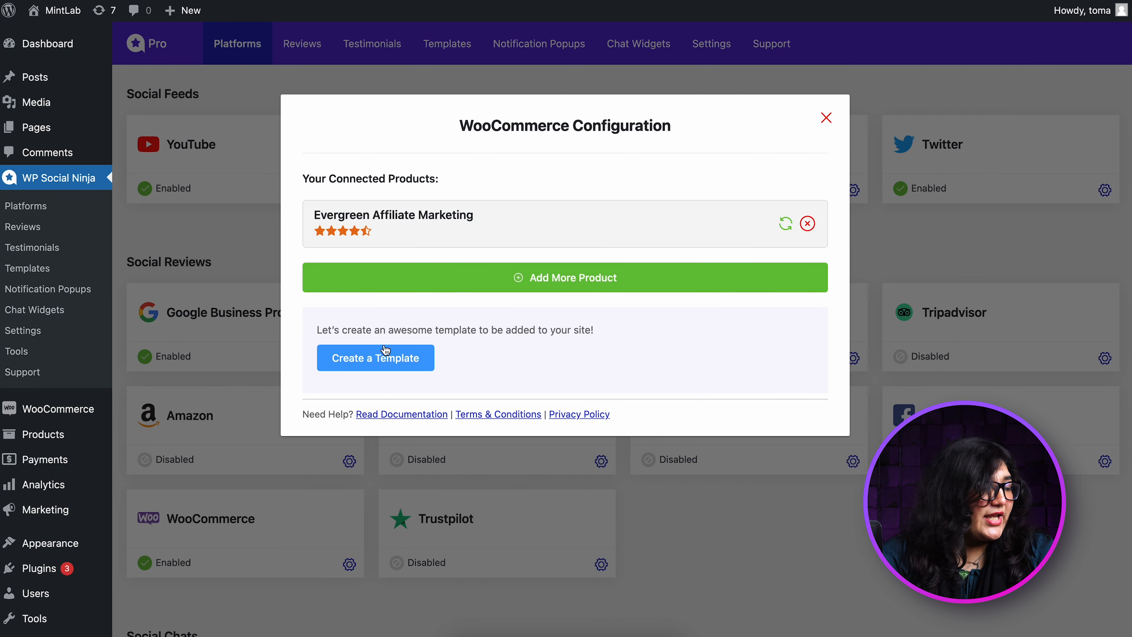
left_click(383, 361)
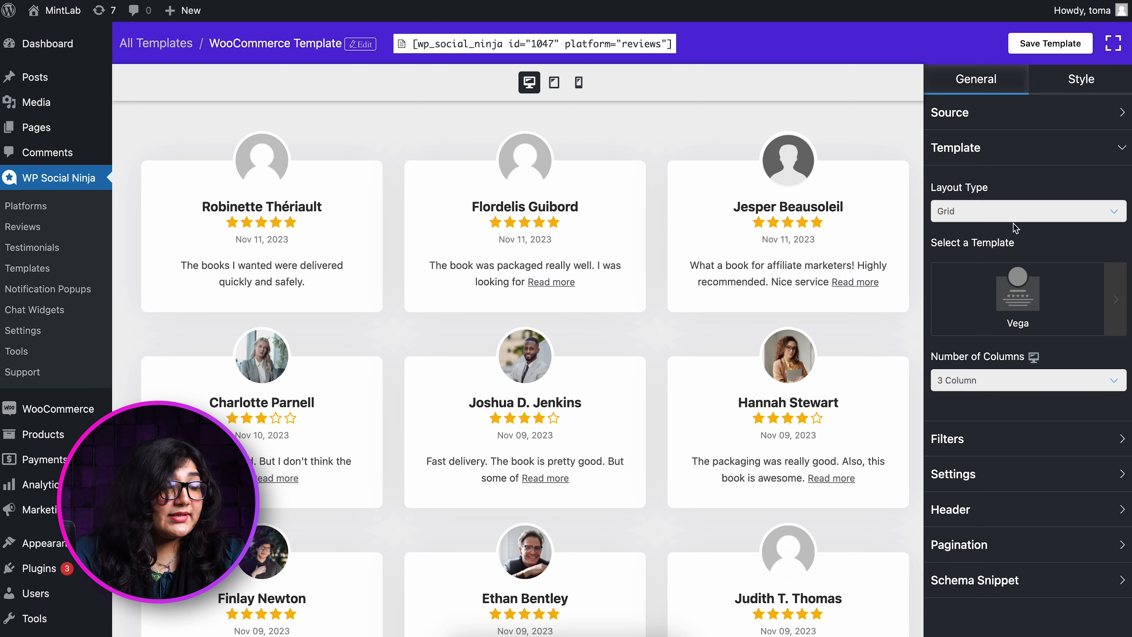
Try the Slider layout type for the review template and return it to Grid.
left_click(1023, 218)
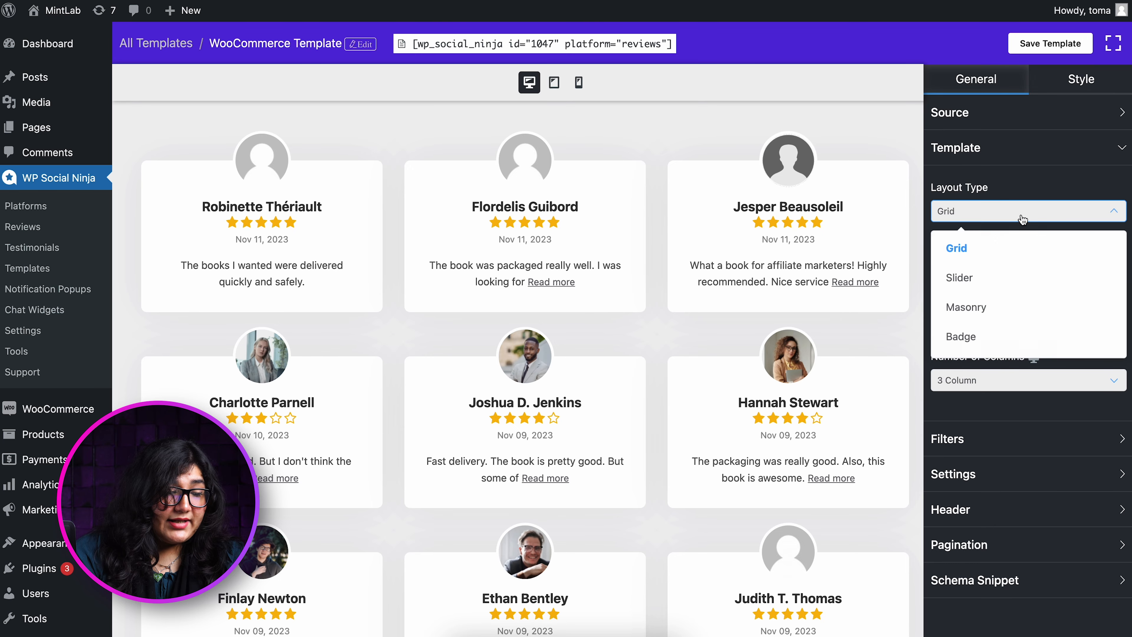
left_click(1012, 277)
left_click(1023, 213)
left_click(1018, 246)
Display the template's header and exclude the number of reviews from its elements.
left_click(990, 508)
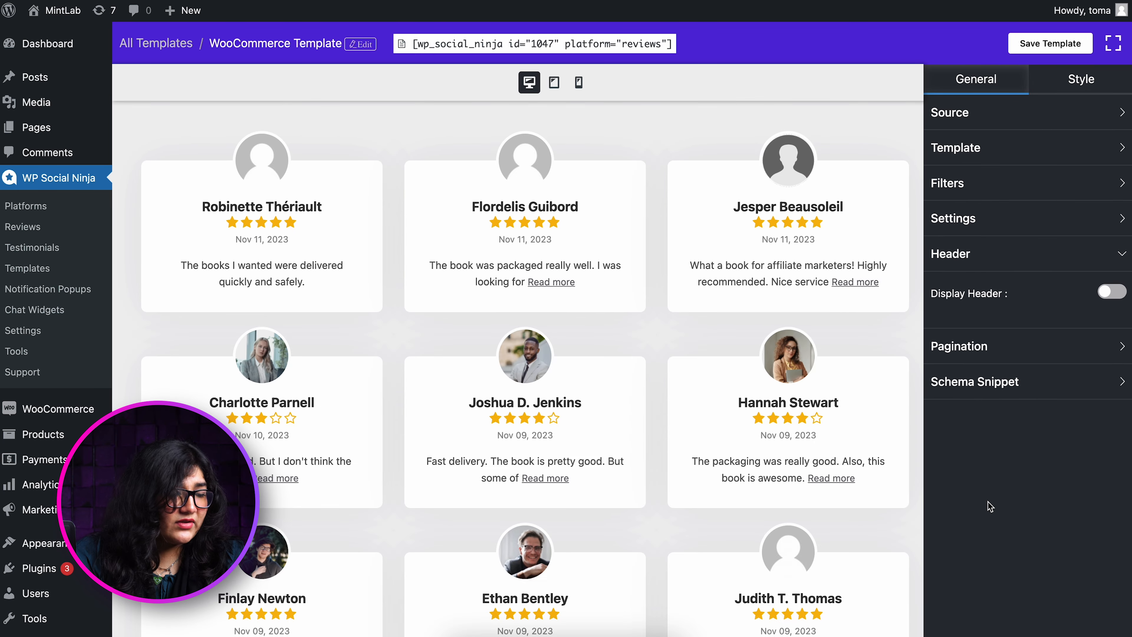
left_click(1111, 293)
left_click(936, 396)
Try the number-style rating on the reviews and set the rating style to icon with number.
left_click(1017, 219)
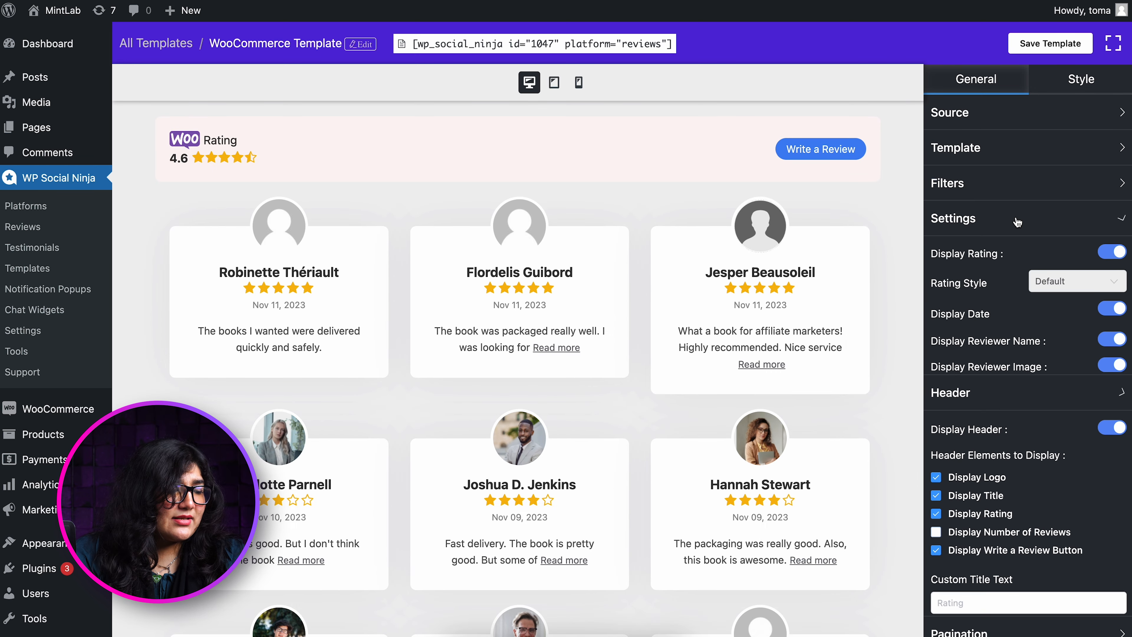
left_click(1046, 286)
left_click(1045, 352)
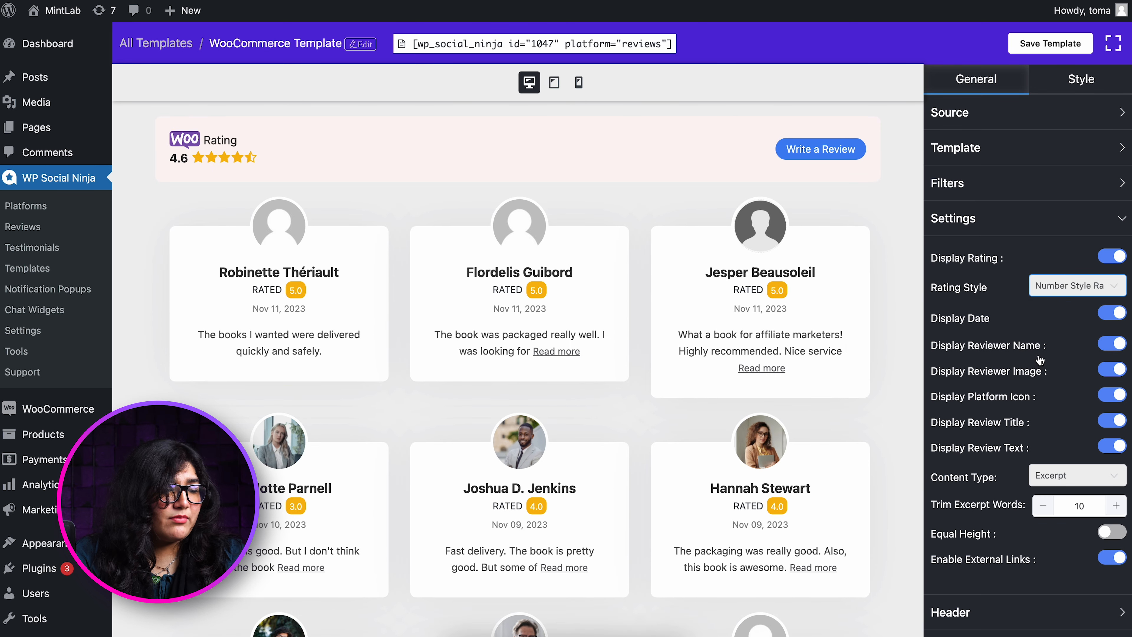
left_click(1059, 288)
left_click(1048, 382)
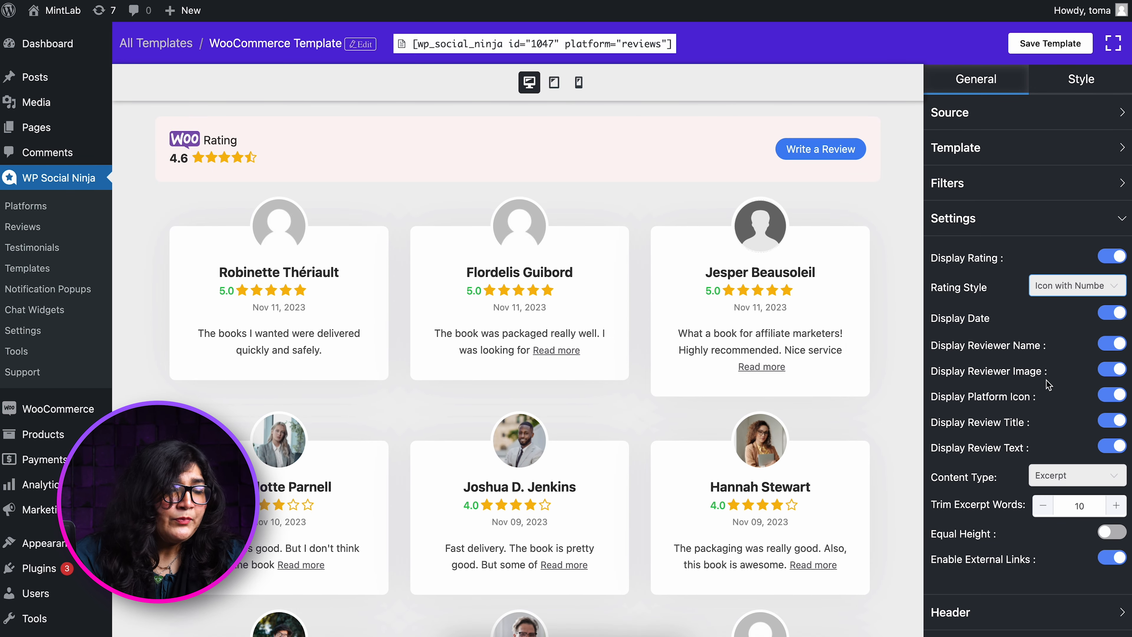
Set the review order to Ascending and look over the remaining filter options.
left_click(1040, 183)
left_click(1005, 359)
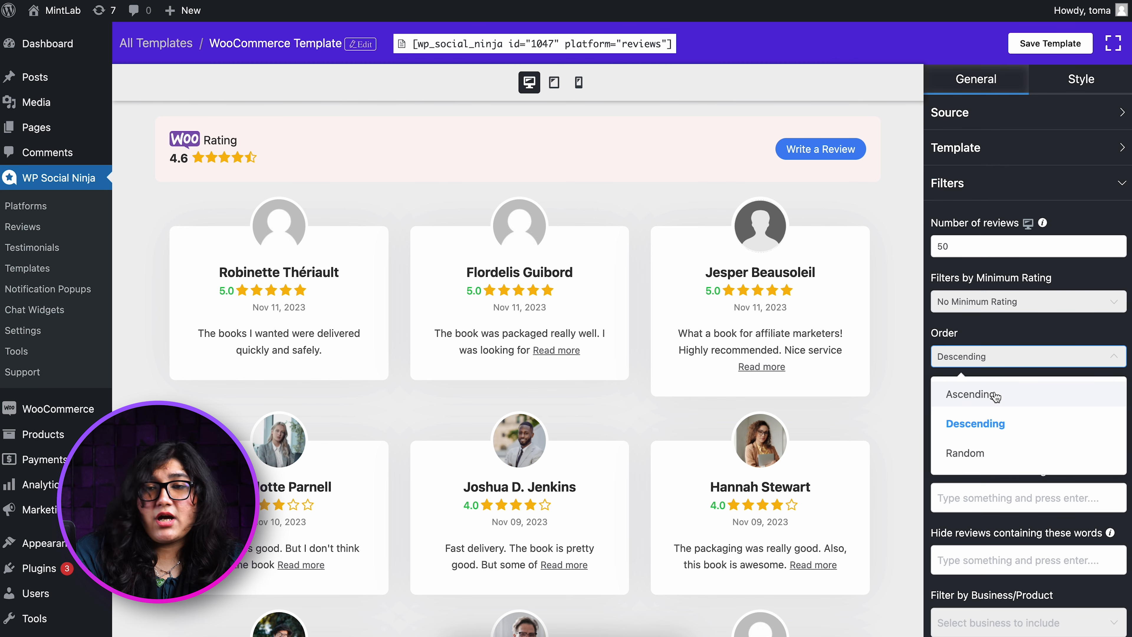
left_click(997, 394)
scroll(996, 396, "down", 3)
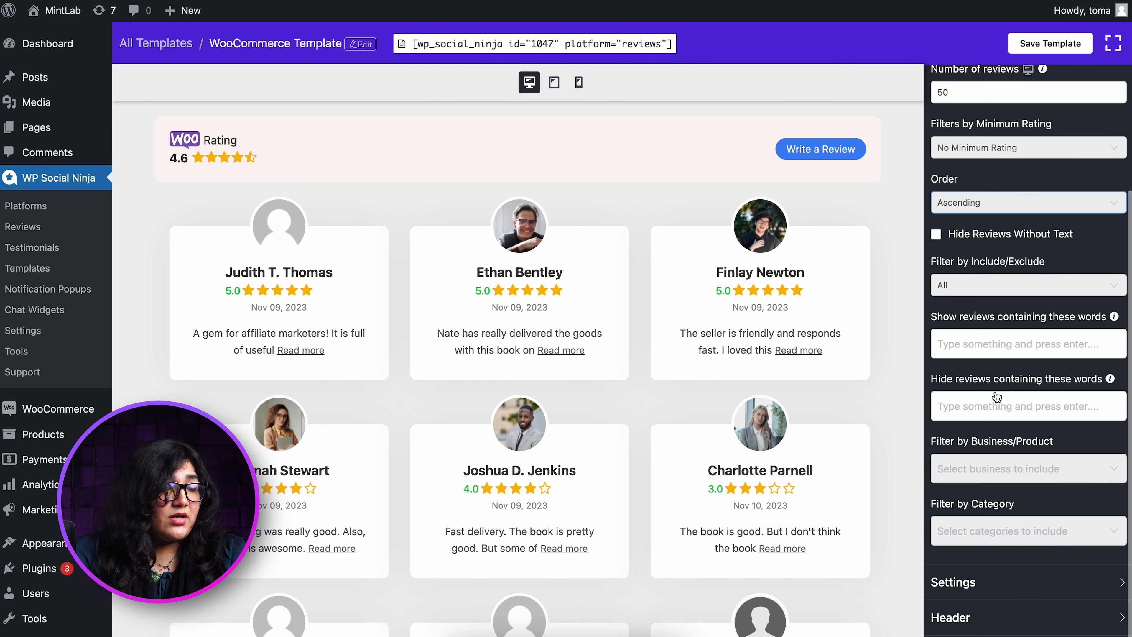
scroll(995, 391, "up", 3)
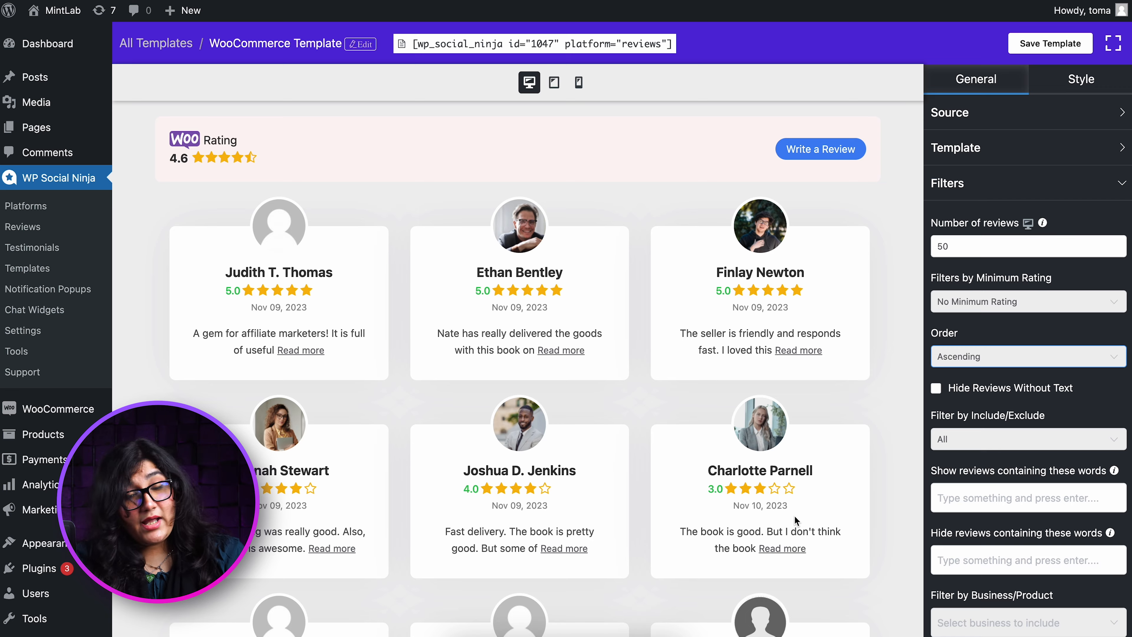
scroll(795, 515, "down", 2)
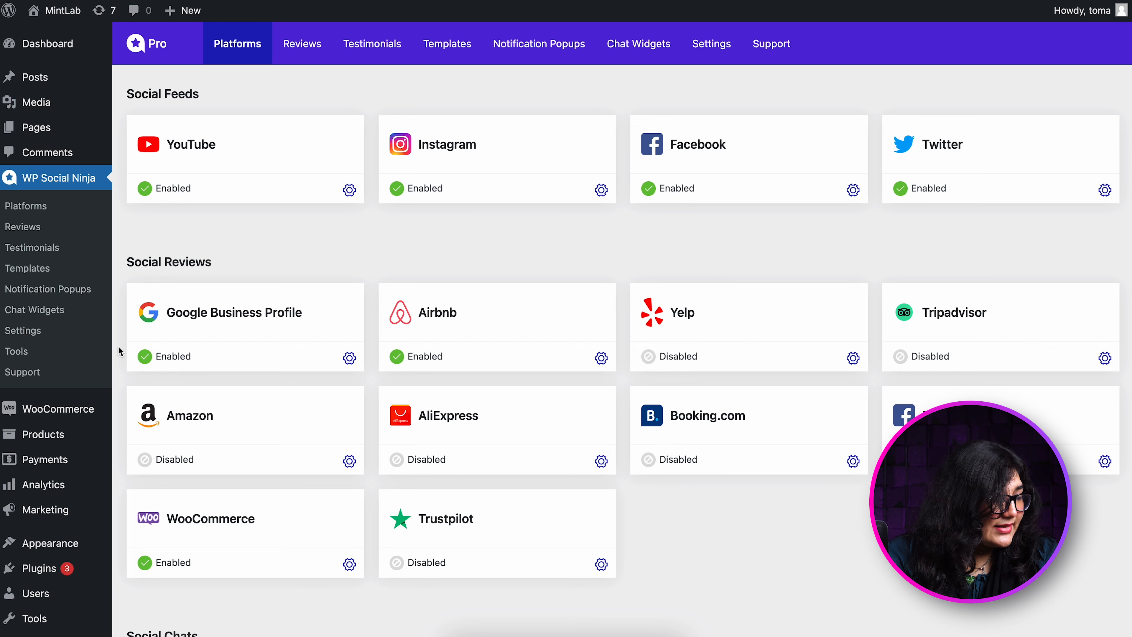
Open the WooCommerce settings for the reviews platforms and switch Auto Syncing off and on again.
left_click(40, 332)
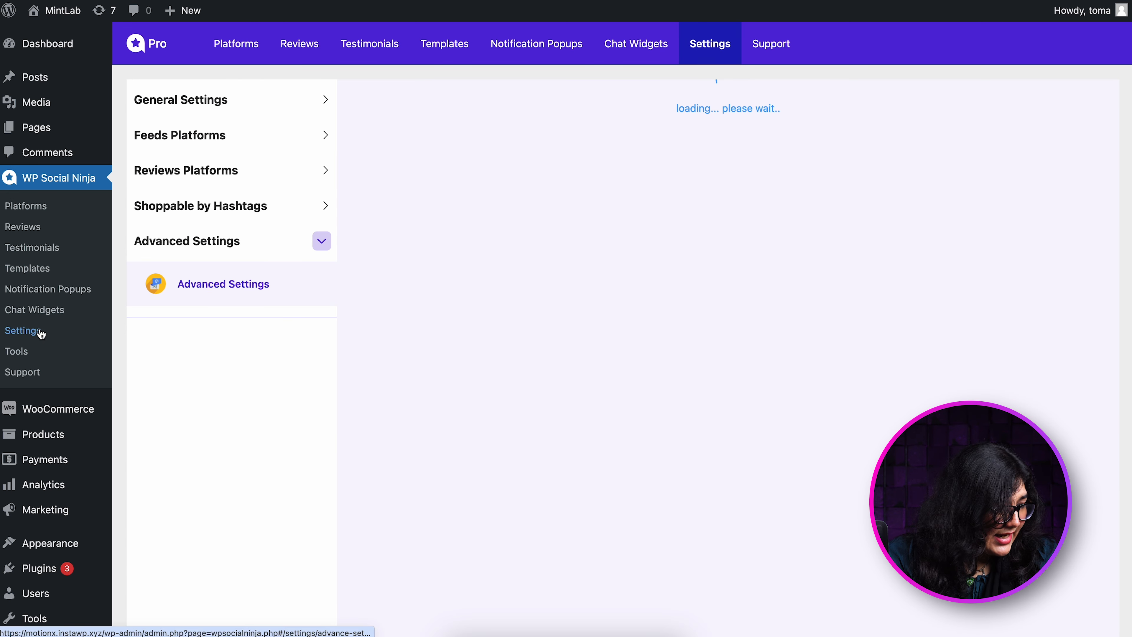
left_click(226, 176)
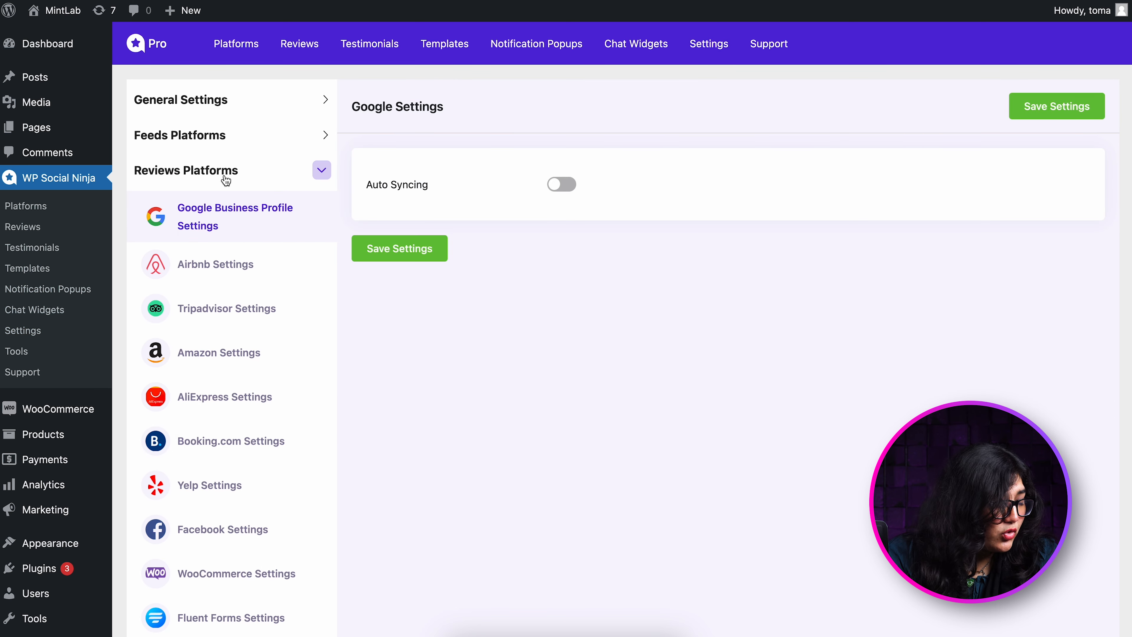
left_click(224, 574)
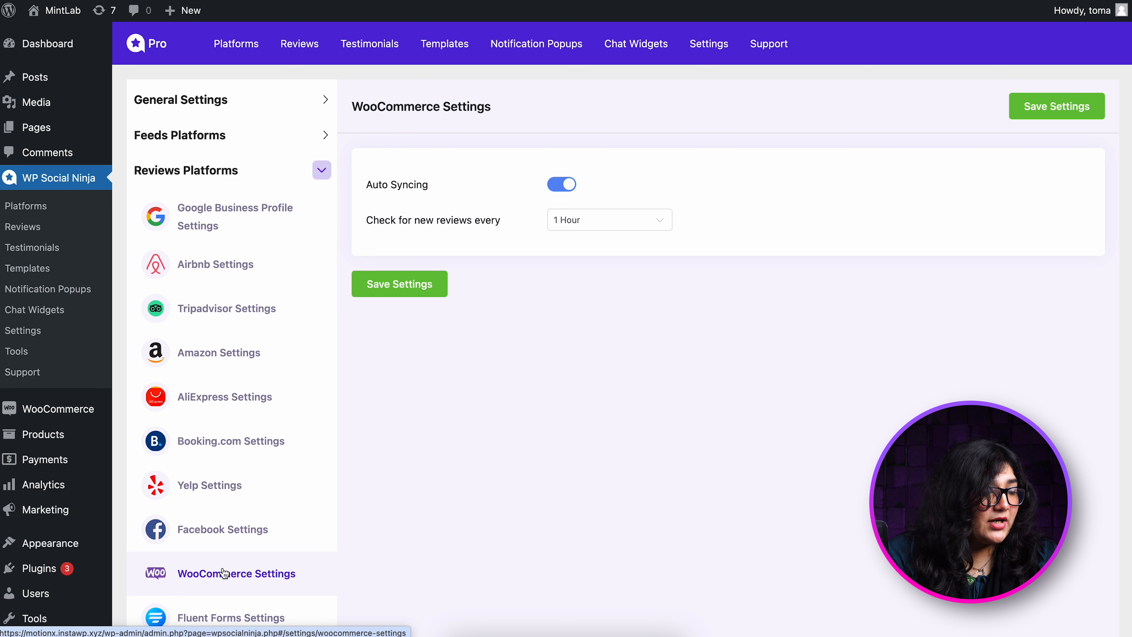
left_click(560, 194)
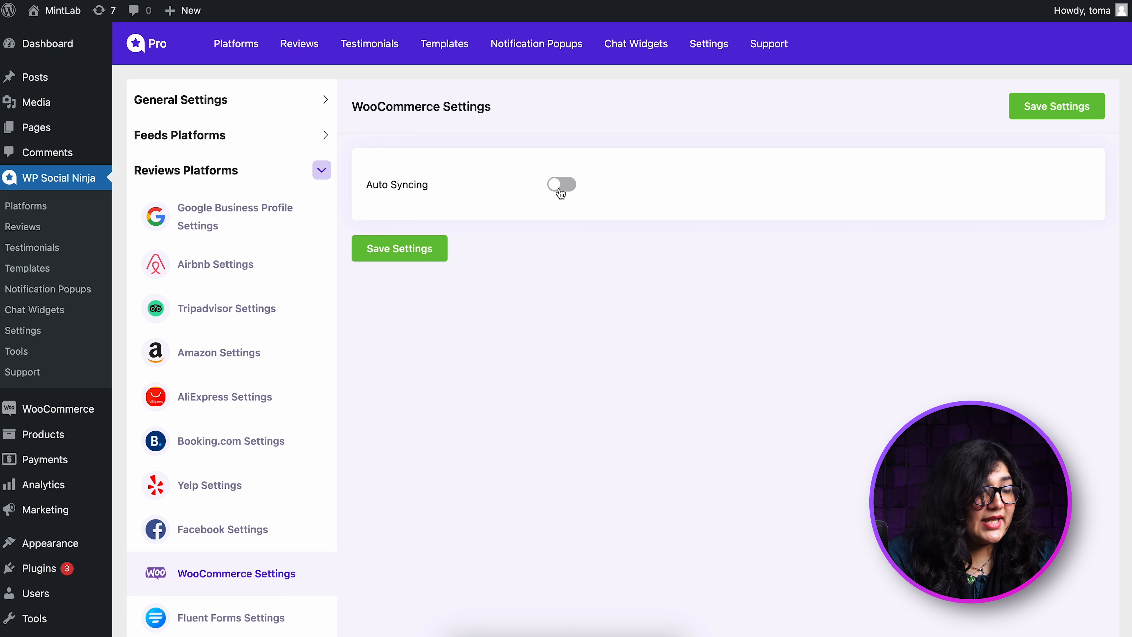
left_click(560, 193)
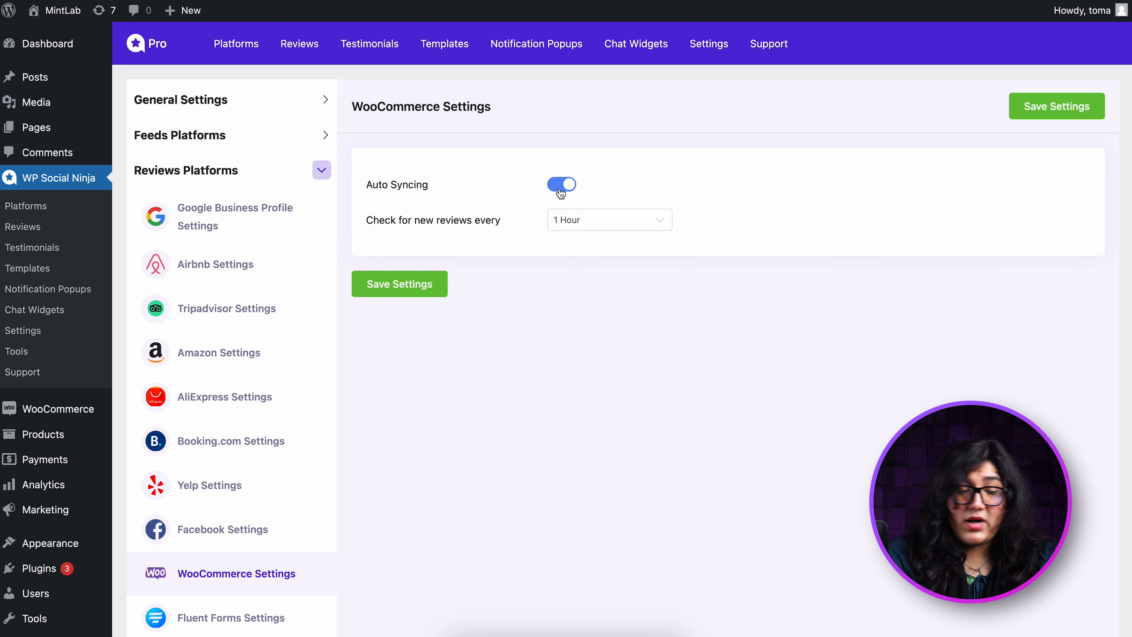
Set the check for new WooCommerce reviews to every 1 Hour and save the settings.
left_click(570, 227)
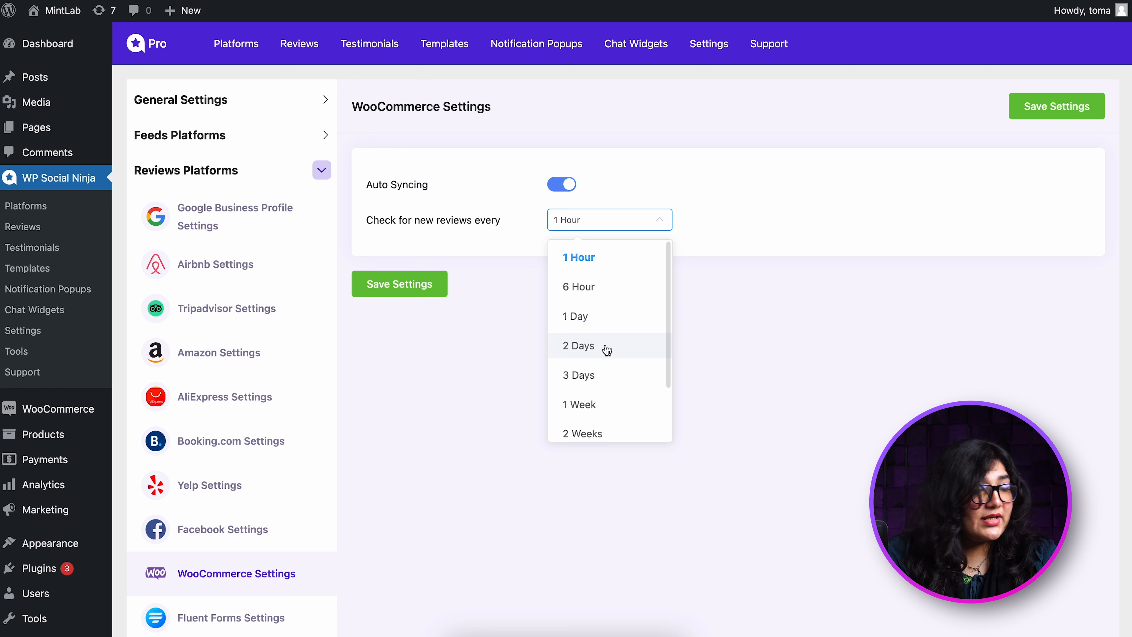
scroll(607, 350, "down", 2)
scroll(609, 357, "up", 2)
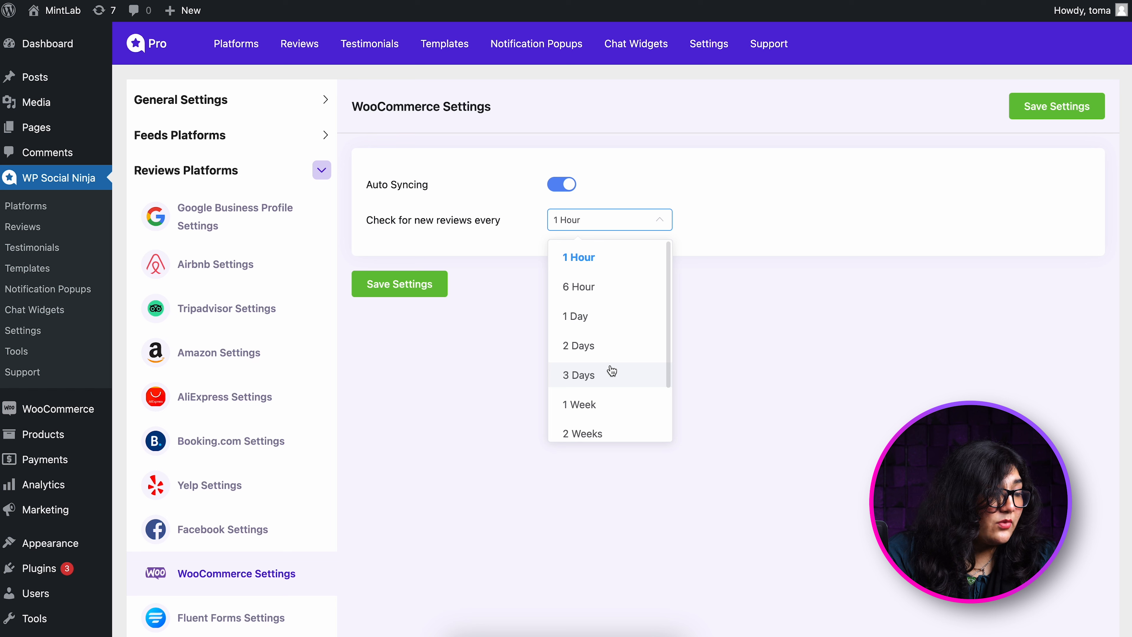
left_click(619, 264)
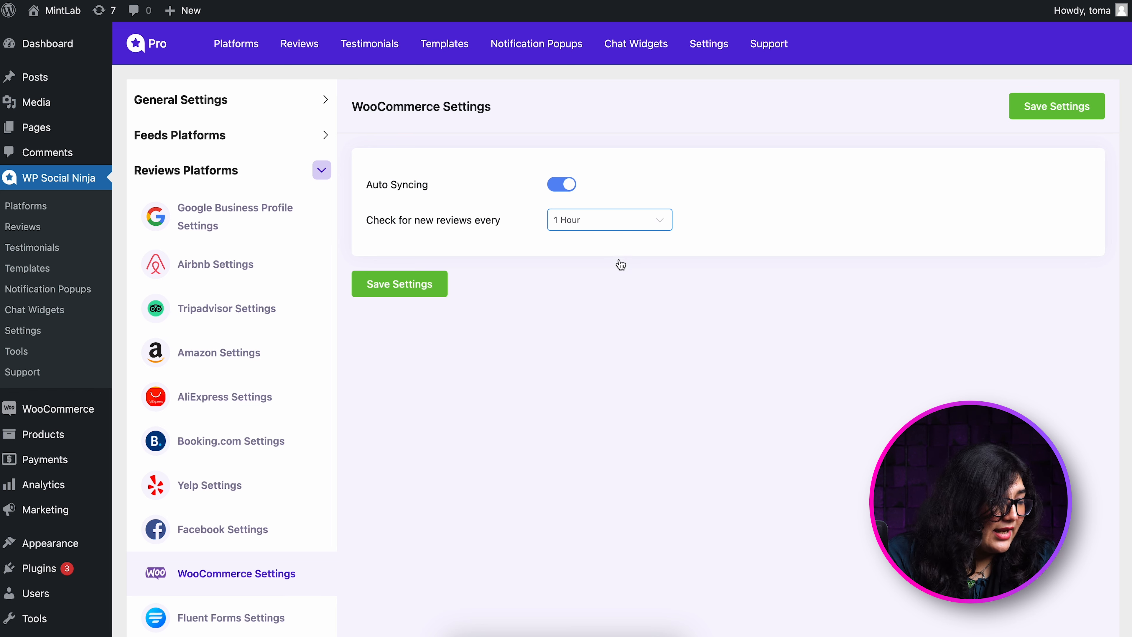
left_click(440, 286)
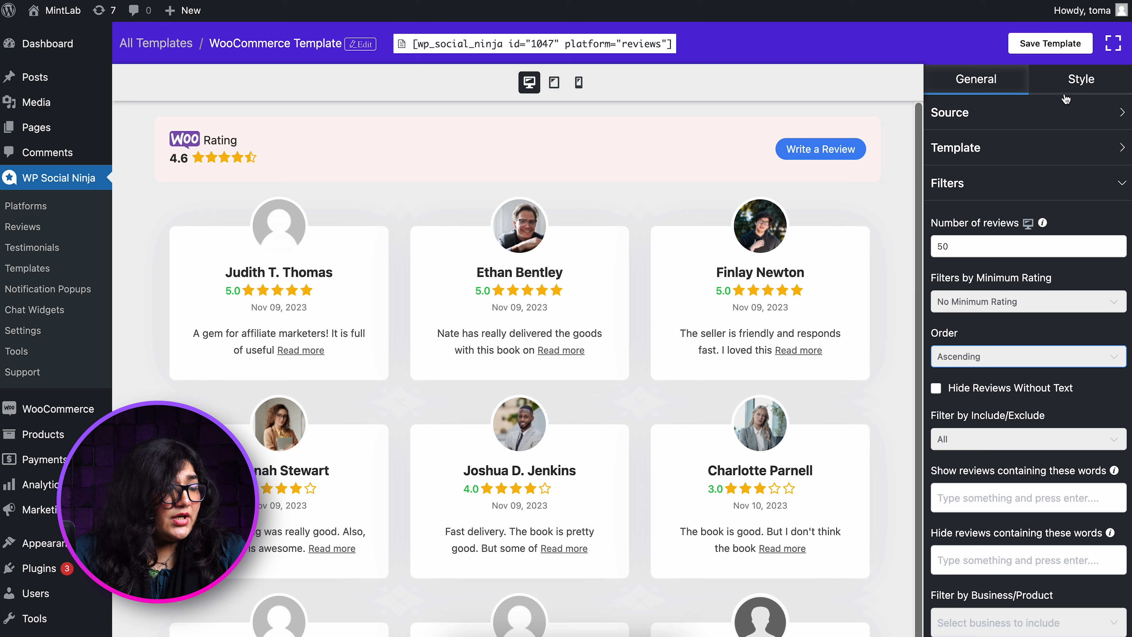
Enable custom styling for the WooCommerce template and check the header style section.
left_click(1079, 87)
left_click(1115, 110)
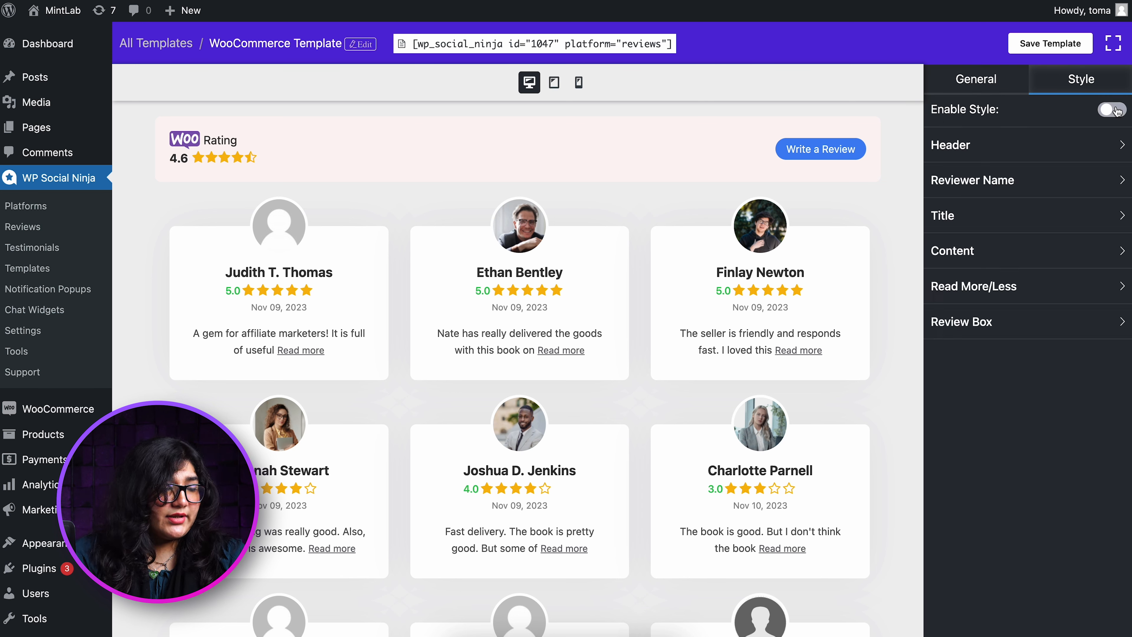
left_click(1095, 139)
left_click(1095, 139)
Set the reviewer name's text color to a bright magenta.
left_click(1086, 174)
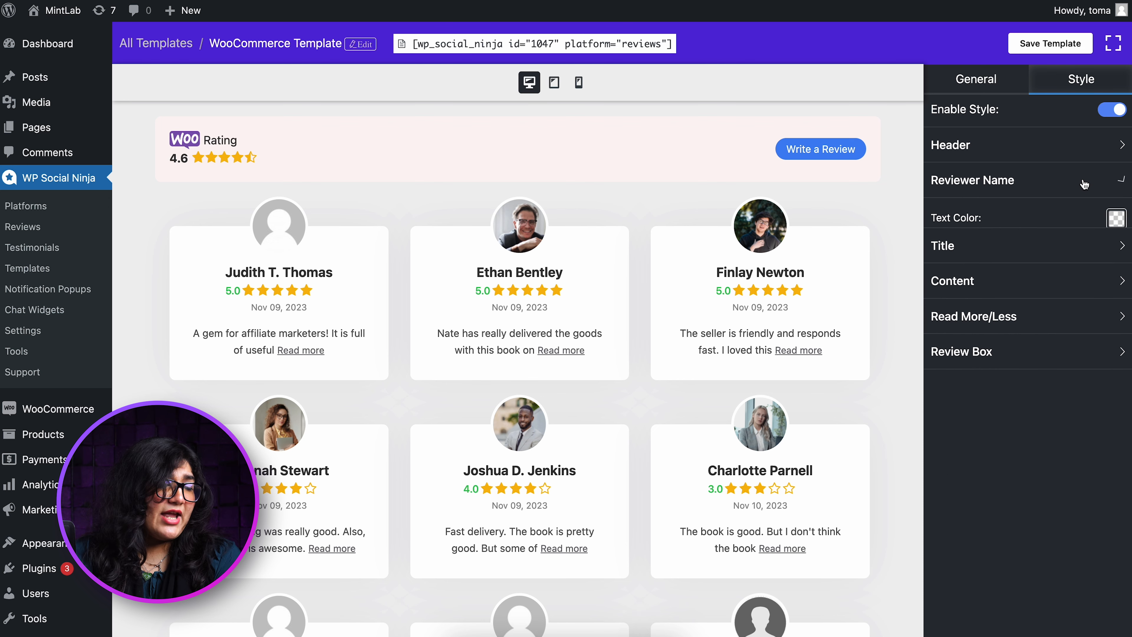
left_click(1094, 187)
left_click(1098, 194)
left_click(1116, 224)
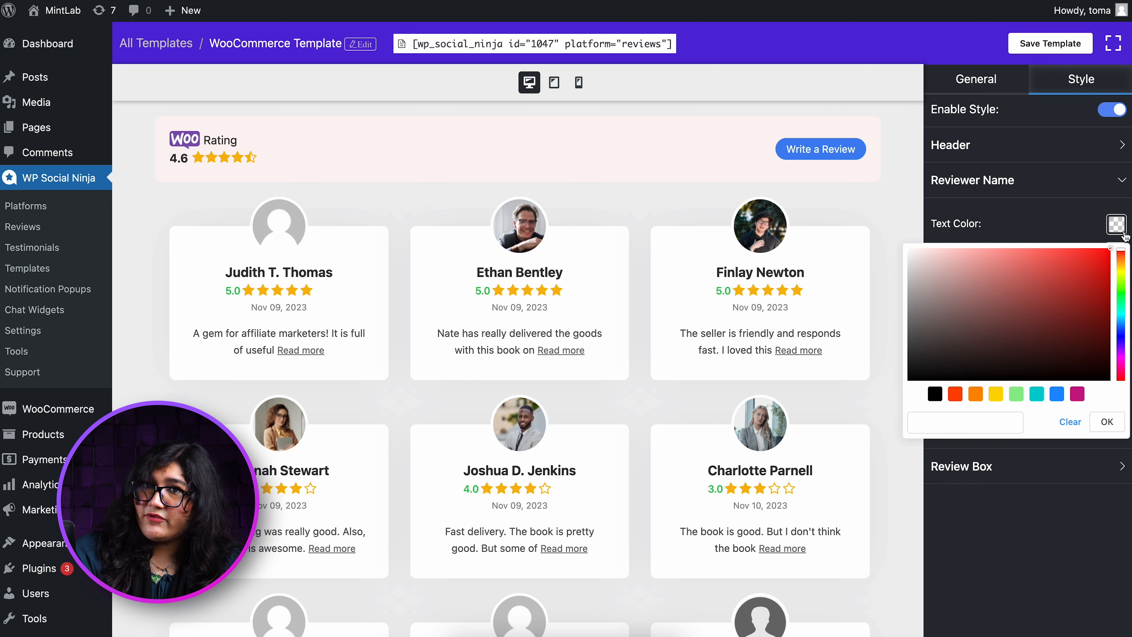
left_click(1106, 262)
left_click(1121, 368)
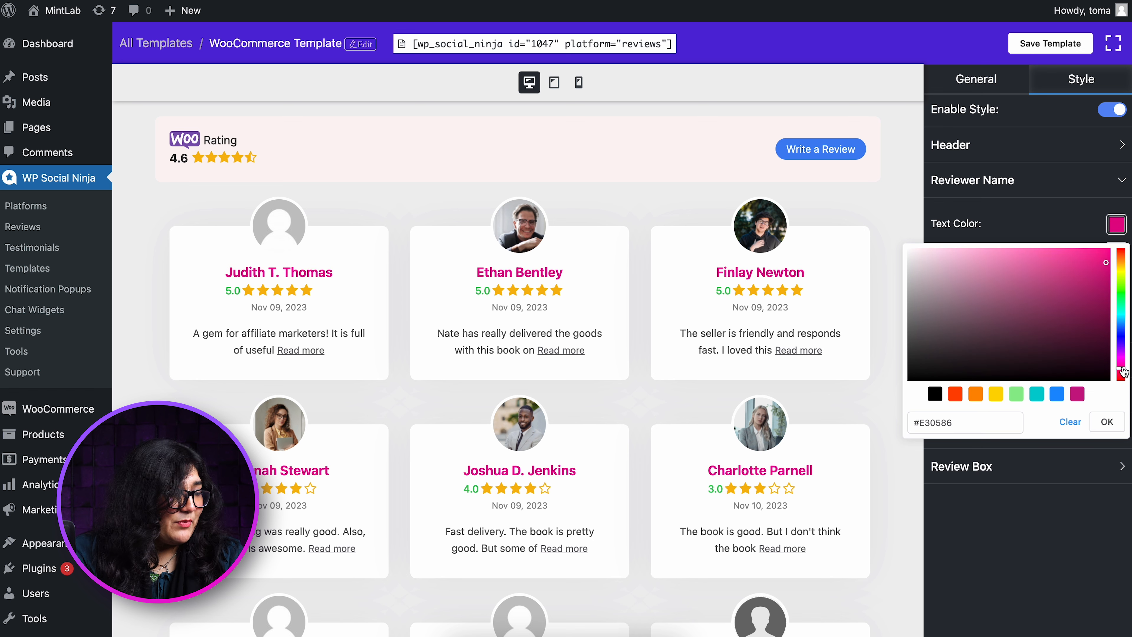
left_click(1112, 420)
Set the reviewer name's typography to size 20 and weight 700, and increase the spacing above the name.
left_click(1116, 252)
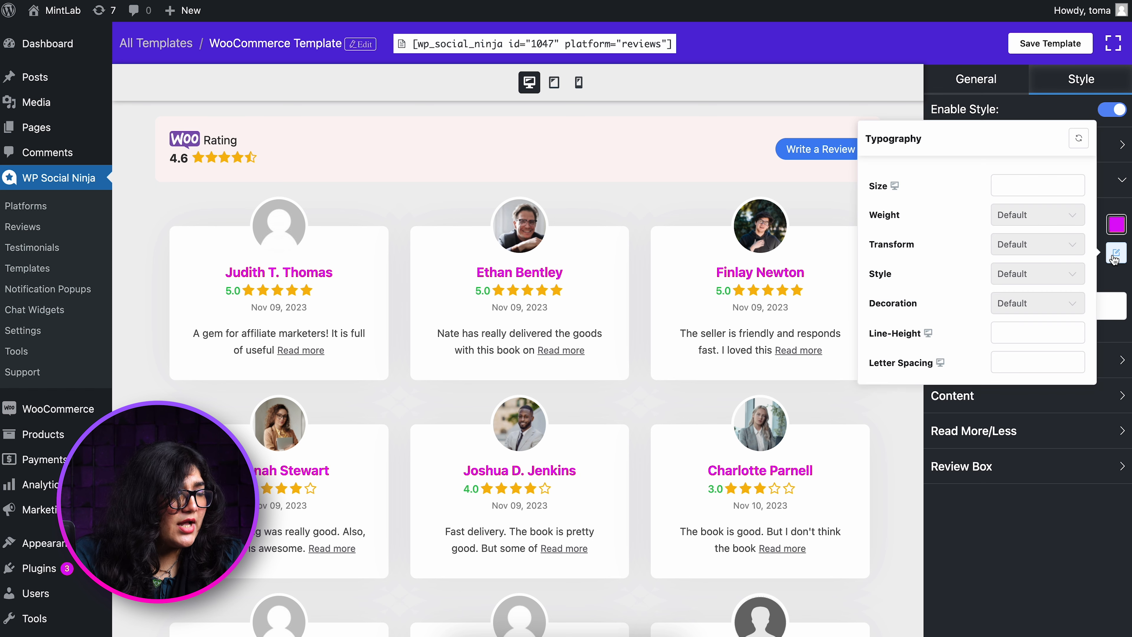
left_click(1070, 185)
type("20")
left_click(1039, 214)
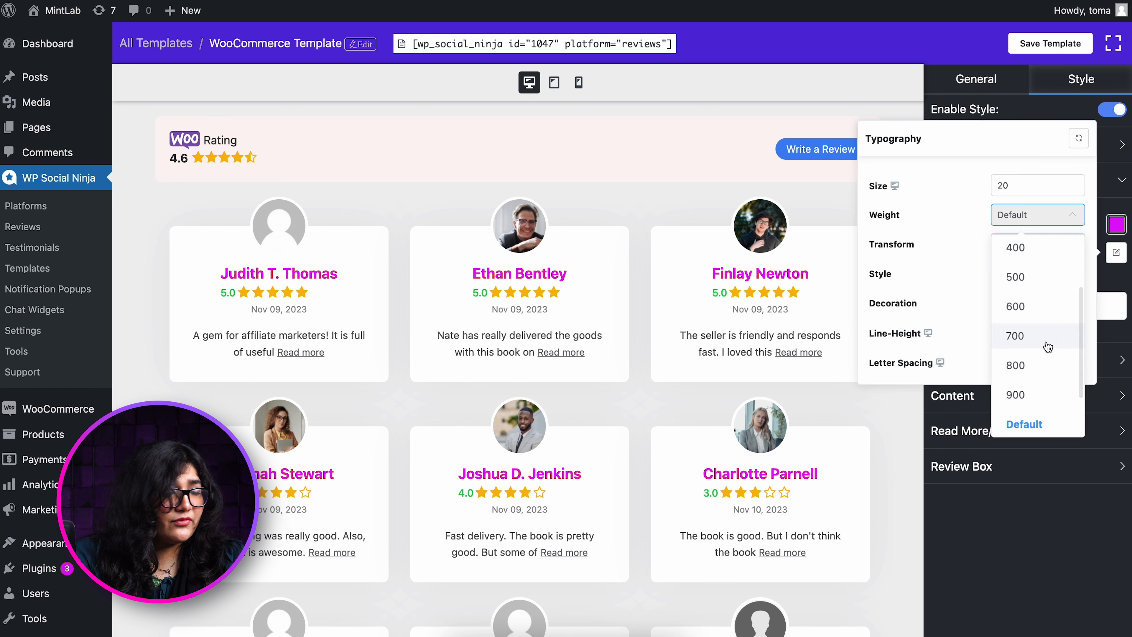
left_click(1046, 344)
left_click(1117, 253)
left_click_drag(942, 306, 881, 405)
Check the text color option in the Title style section and accept it.
left_click(982, 359)
left_click(1116, 259)
left_click(1107, 458)
Set the review content's text color to black and slightly increase the spacing above the content.
left_click(1116, 398)
left_click(1116, 295)
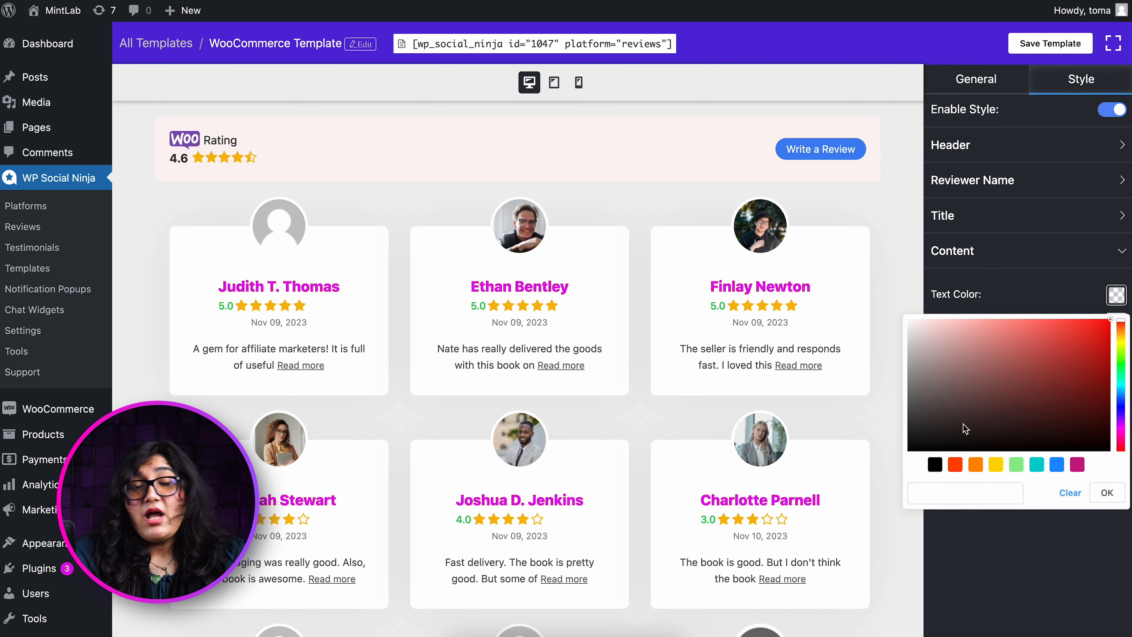
left_click(934, 464)
left_click(1107, 494)
left_click_drag(937, 377, 951, 379)
Set the text color of the Read More/Less link to grey.
left_click(974, 430)
left_click(1116, 329)
left_click(908, 421)
left_click(1107, 528)
Give the review box a Solid border type and a white background color.
left_click(1070, 399)
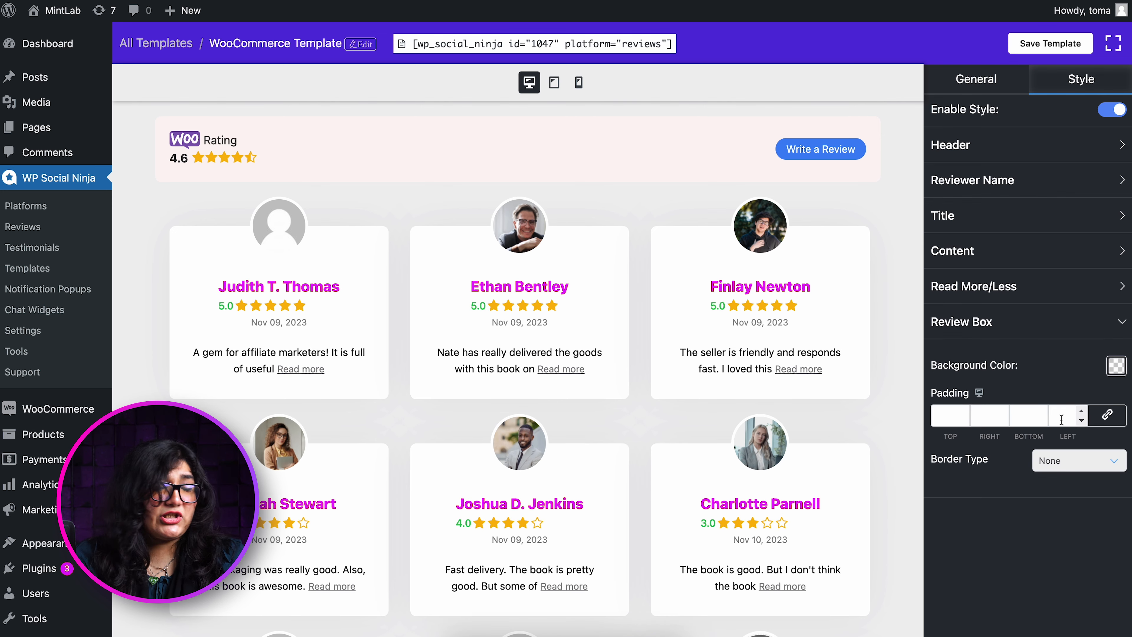
left_click(1079, 461)
left_click(1077, 291)
left_click(1116, 365)
left_click(918, 435)
left_click_drag(919, 436, 908, 390)
left_click(1107, 563)
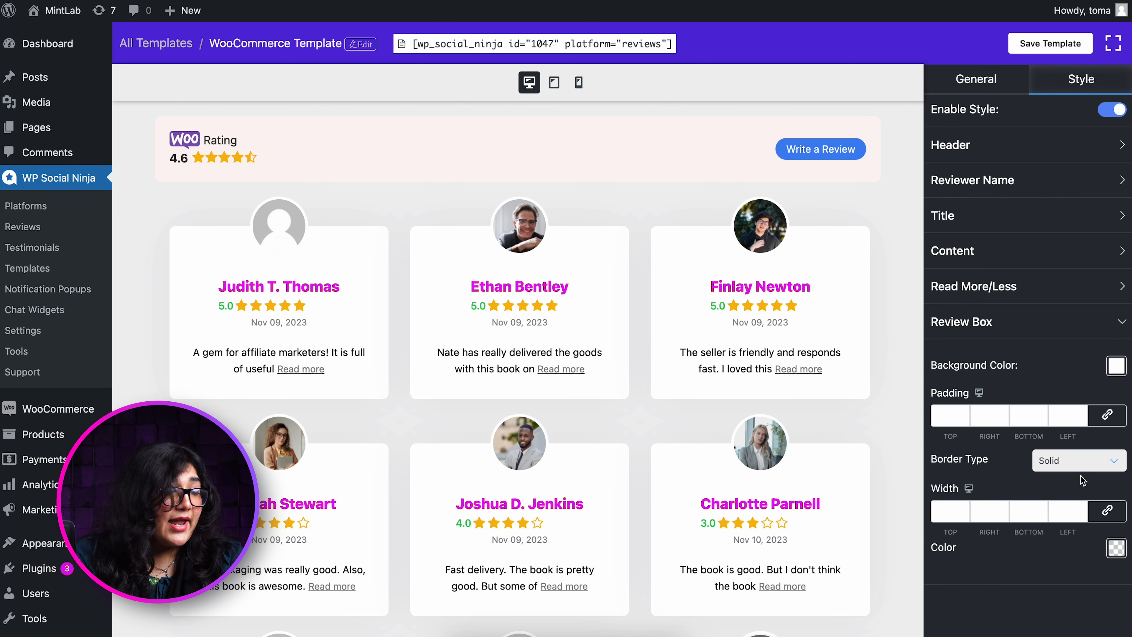
Set the review box border width to 1 on all sides with color #000000, and save the template.
left_click(965, 509)
left_click(1107, 511)
left_click(1117, 549)
left_click(936, 493)
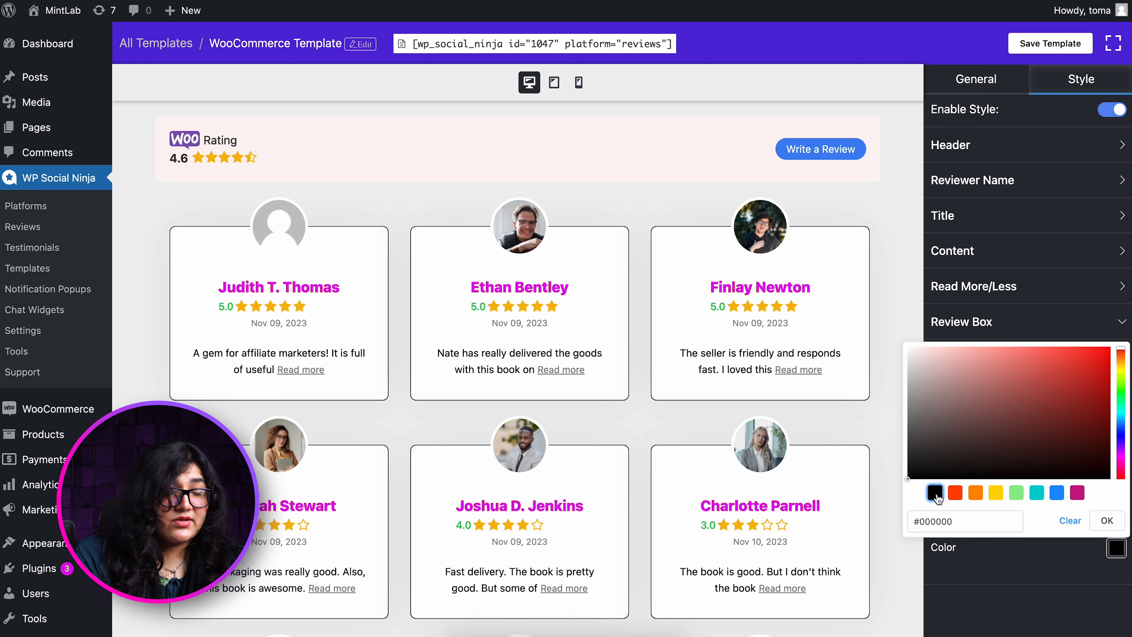
left_click(1051, 570)
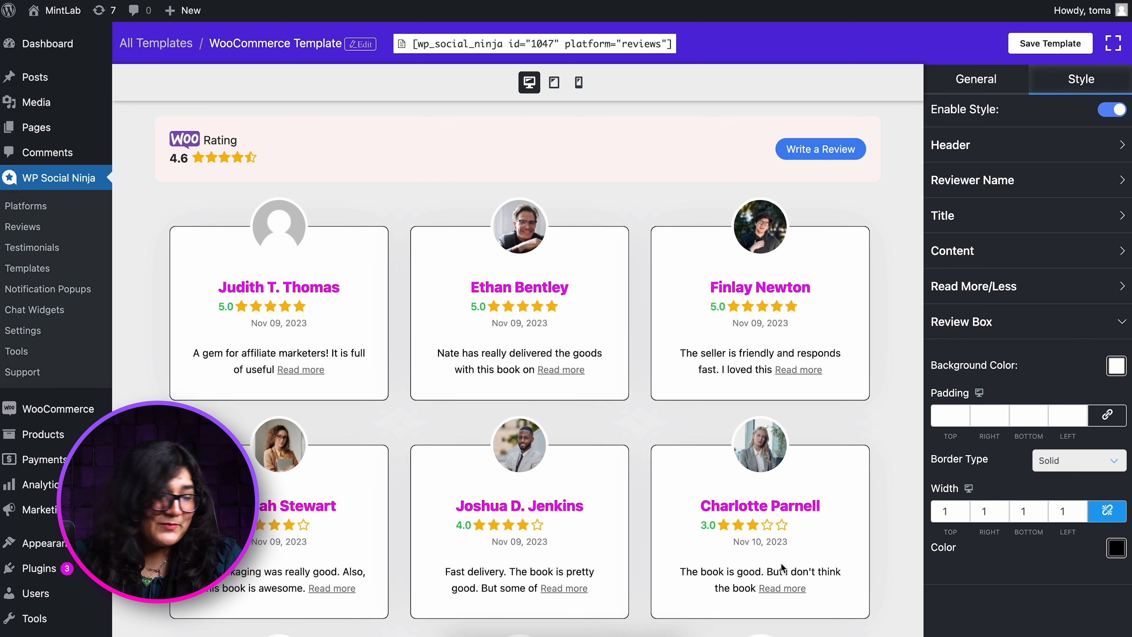
left_click(1074, 48)
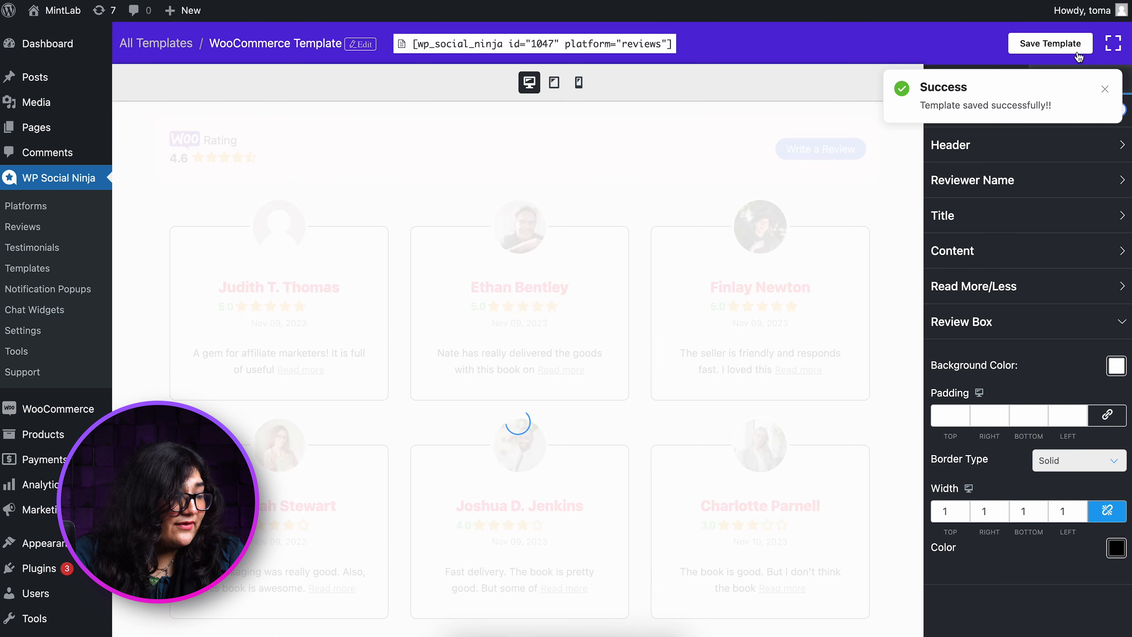
Copy the WooCommerce Template shortcode and paste it into the body of a new page opened in a separate tab.
left_click(655, 47)
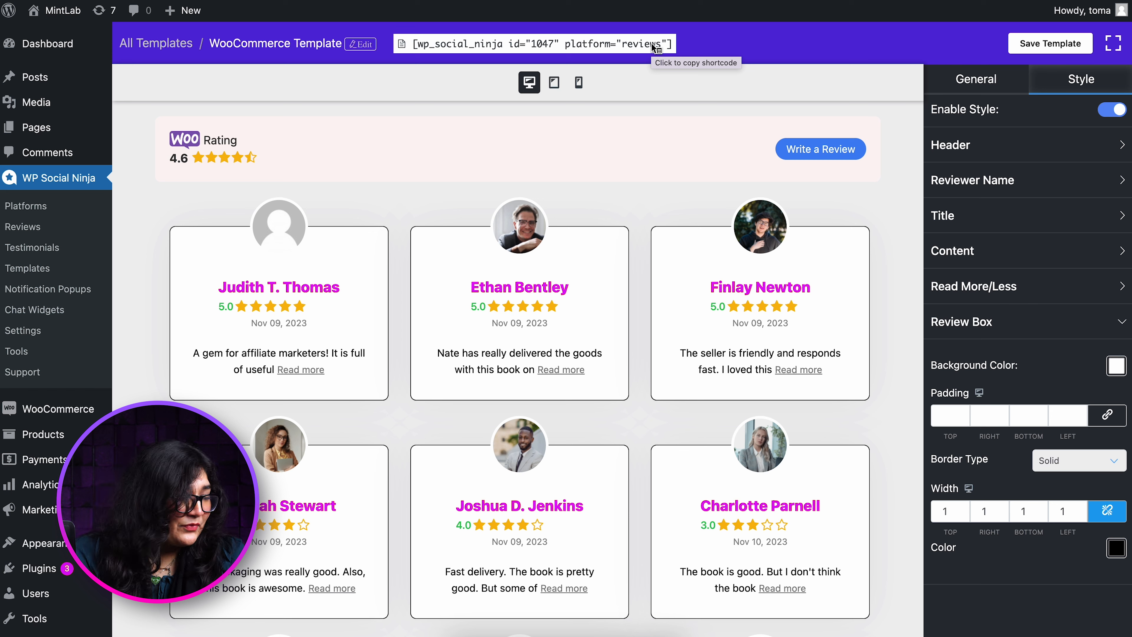
left_click(655, 46)
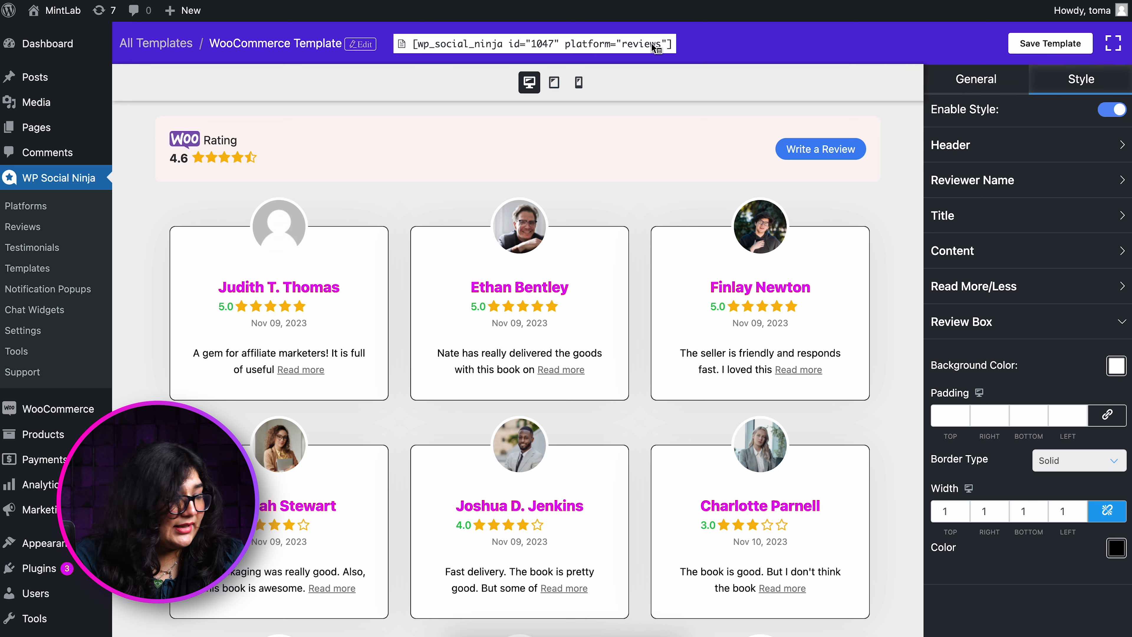
mouse_move(62, 135)
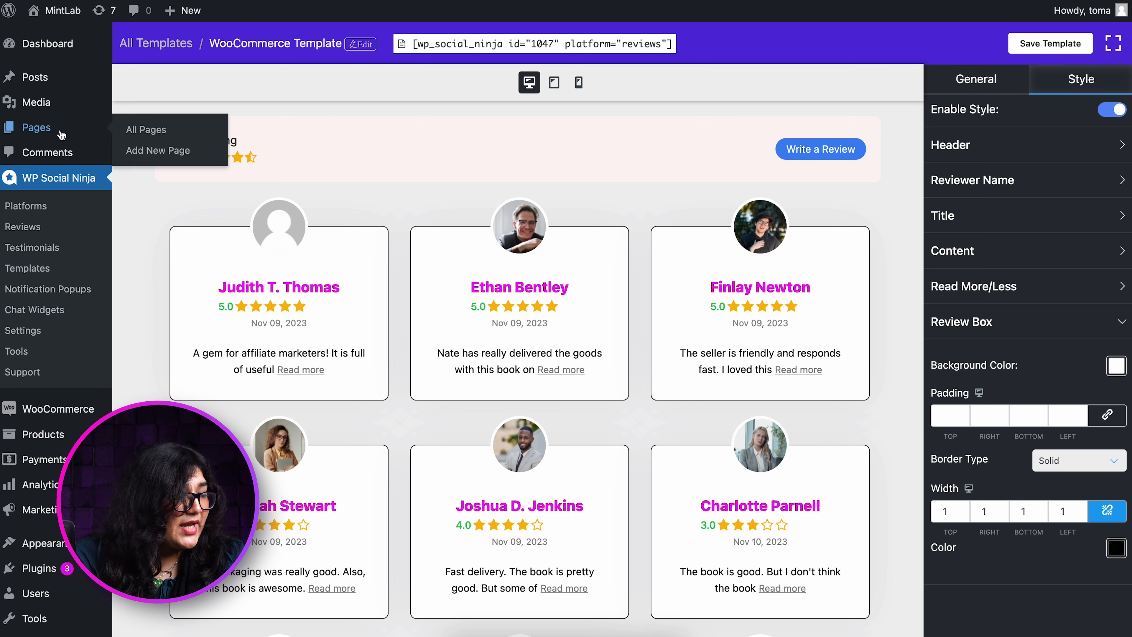
right_click(140, 150)
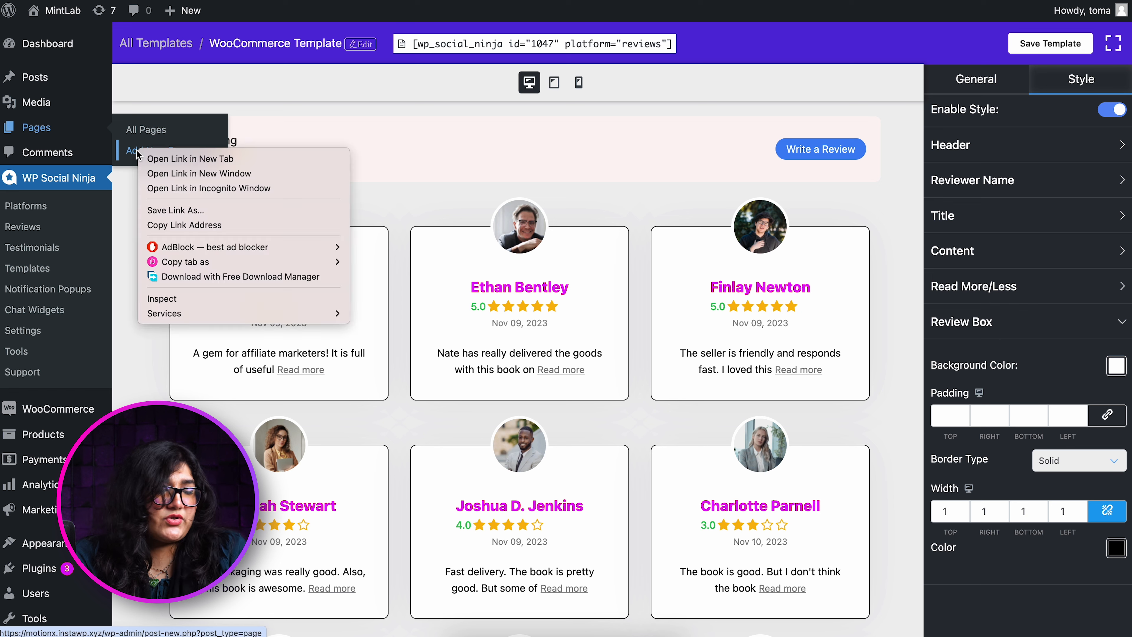
left_click(159, 158)
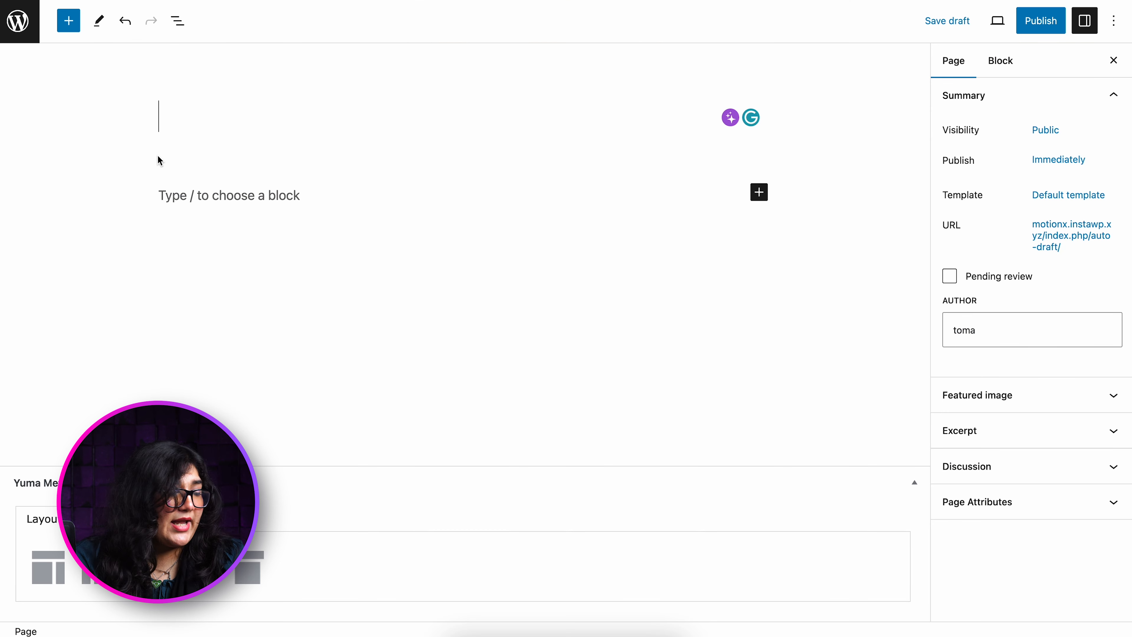
left_click(183, 196)
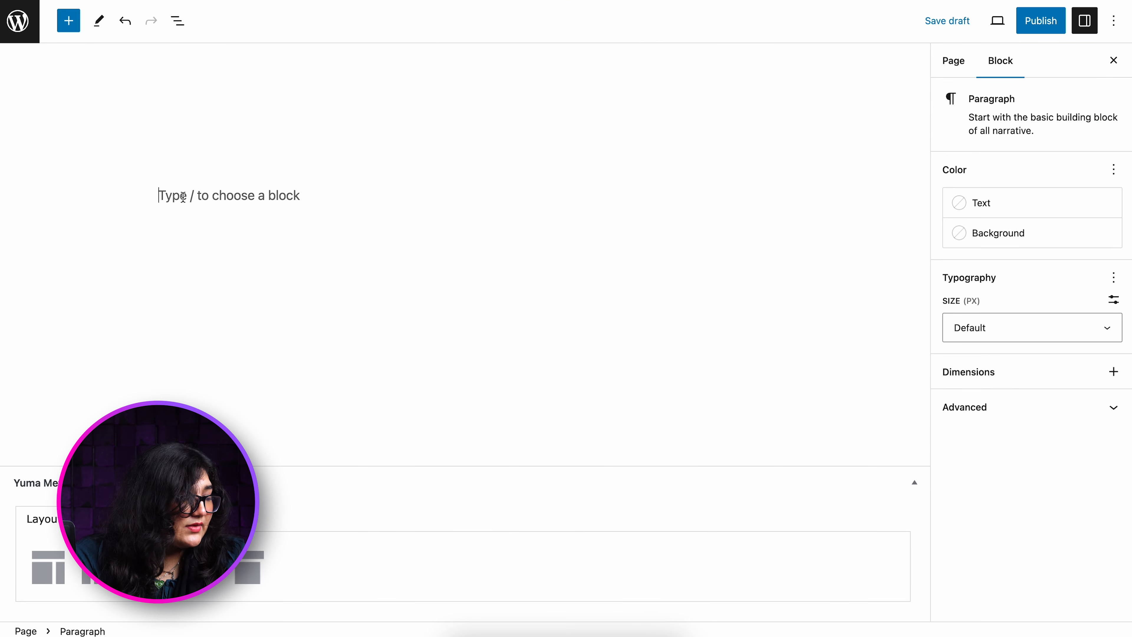
key("ctrl+v")
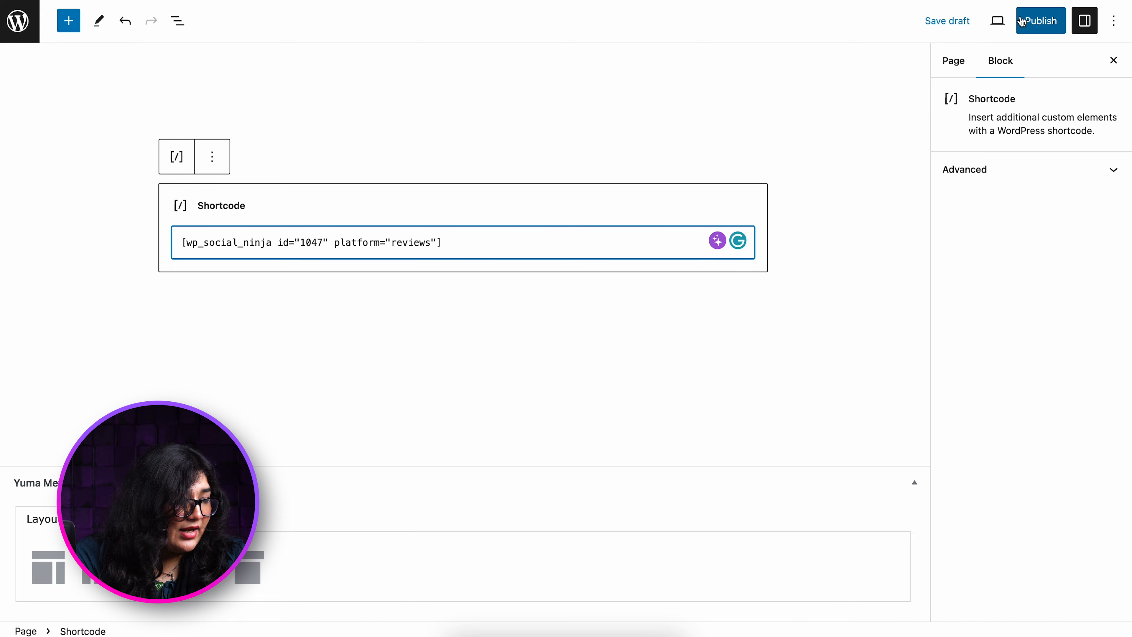
Publish the page and look through the reviews on the live page.
left_click(1039, 20)
left_click(1022, 21)
left_click(996, 187)
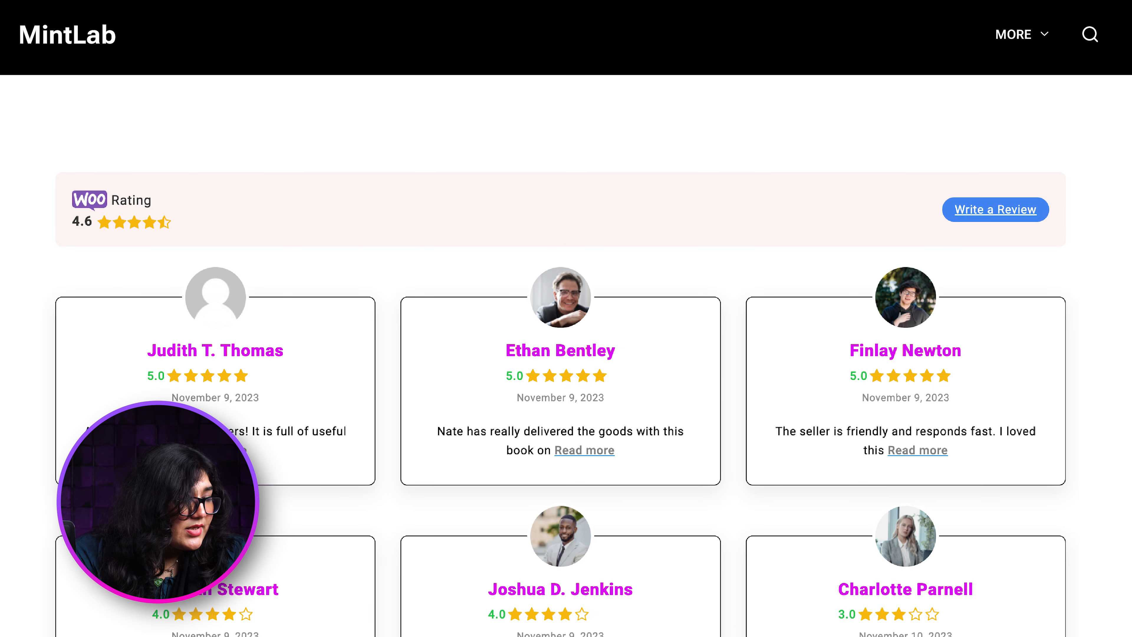
scroll(566, 312, "down", 5)
scroll(566, 313, "down", 2)
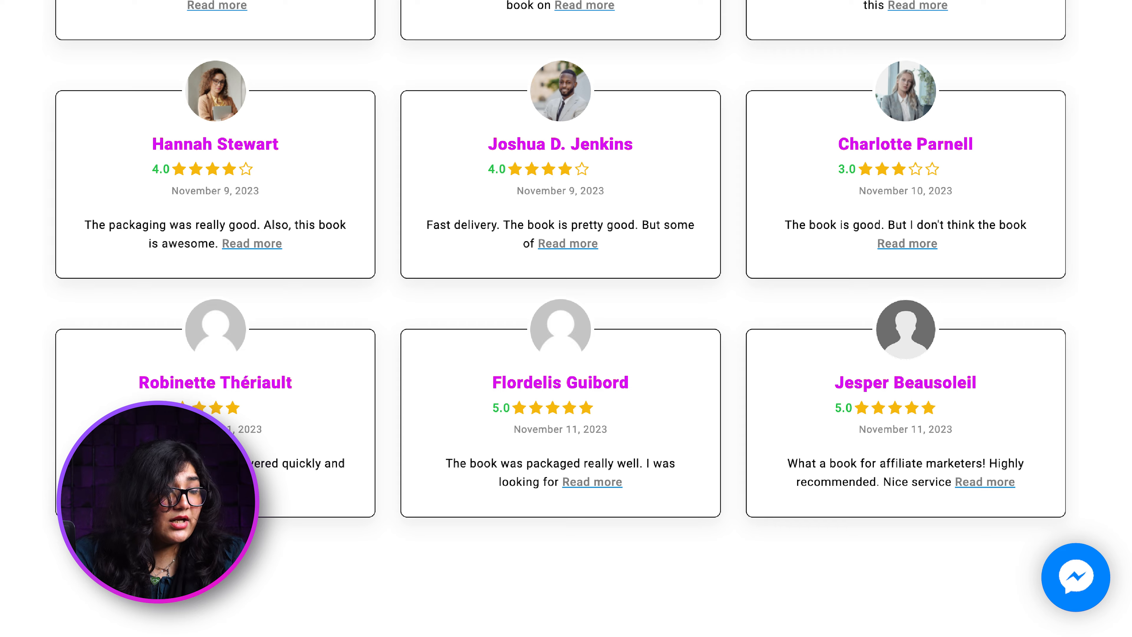
scroll(566, 312, "up", 10)
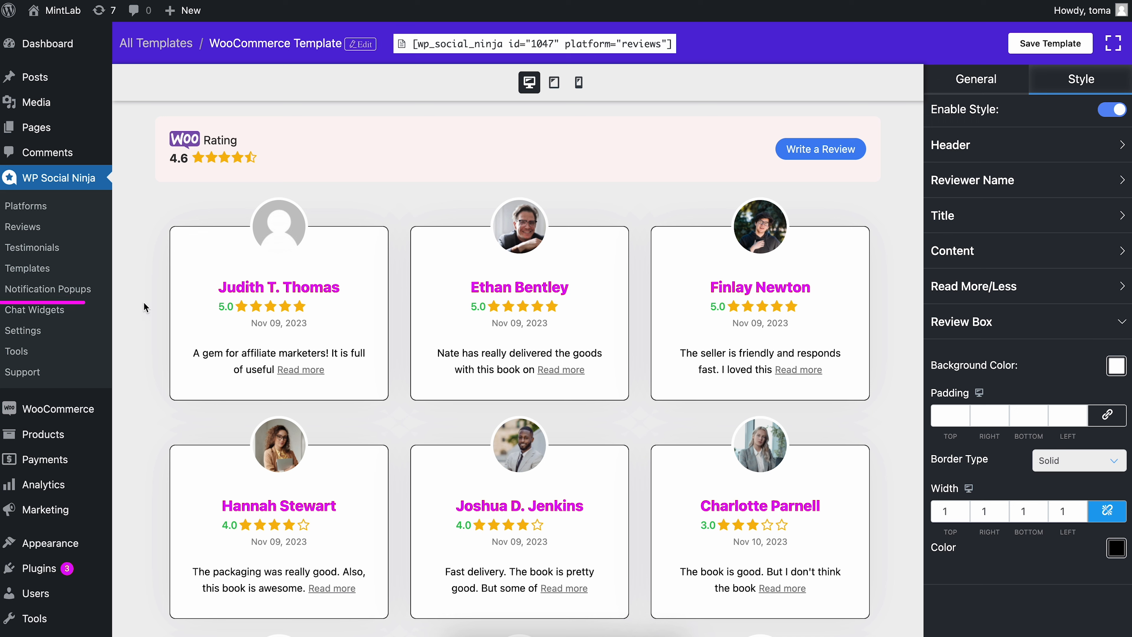
Create a reviews notification popup with WooCommerce as its source platform and look at its filter and notification options.
left_click(48, 289)
left_click(1038, 89)
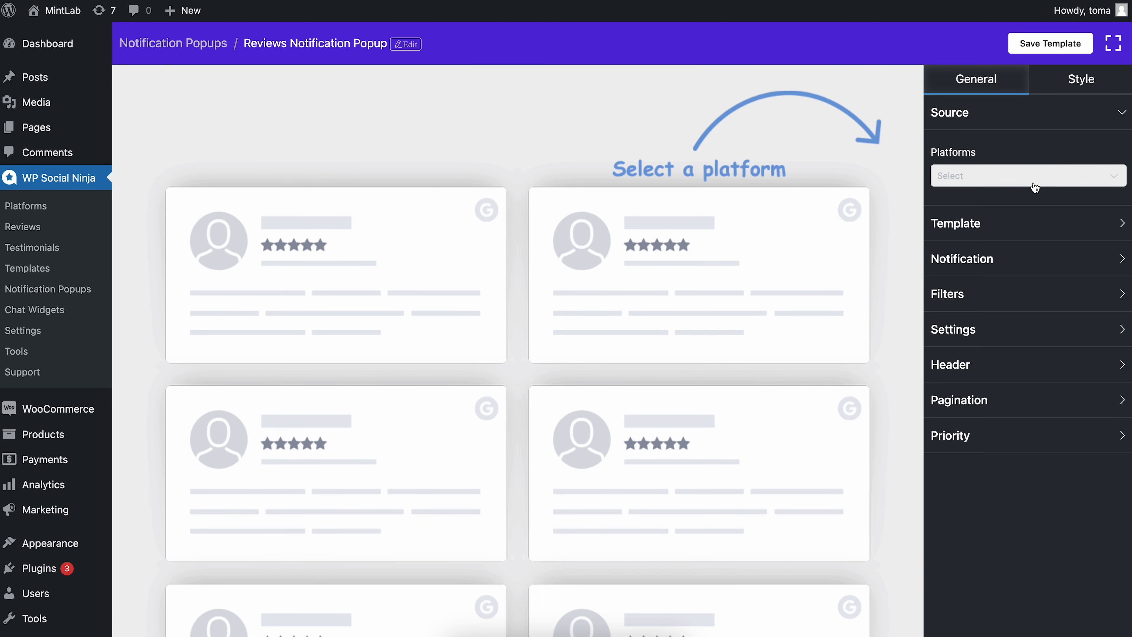
left_click(1034, 186)
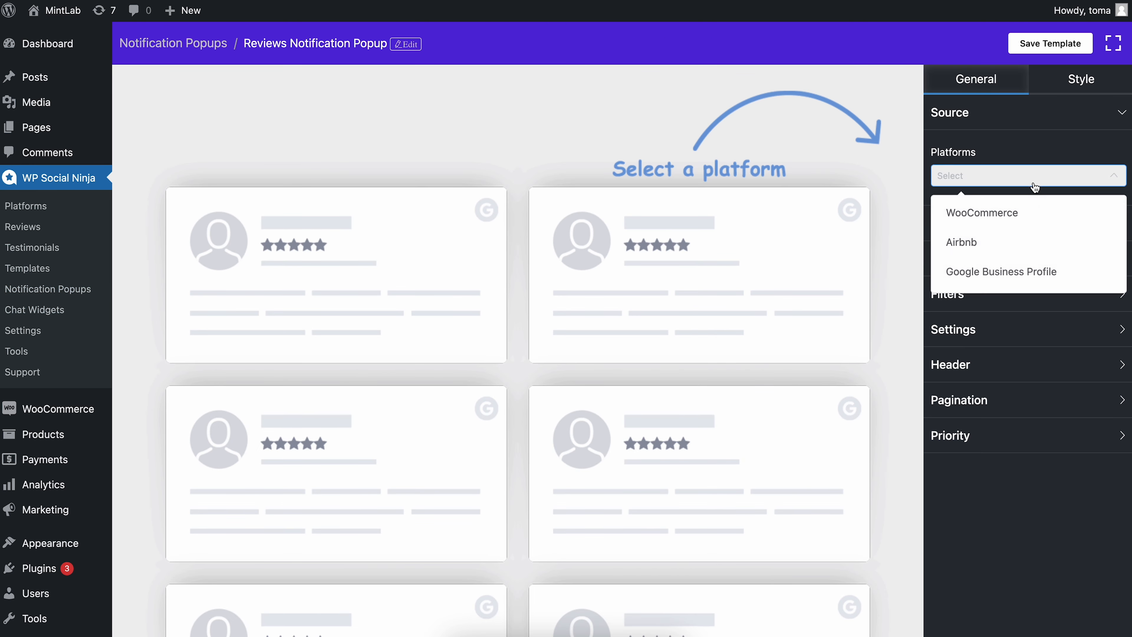
left_click(1026, 215)
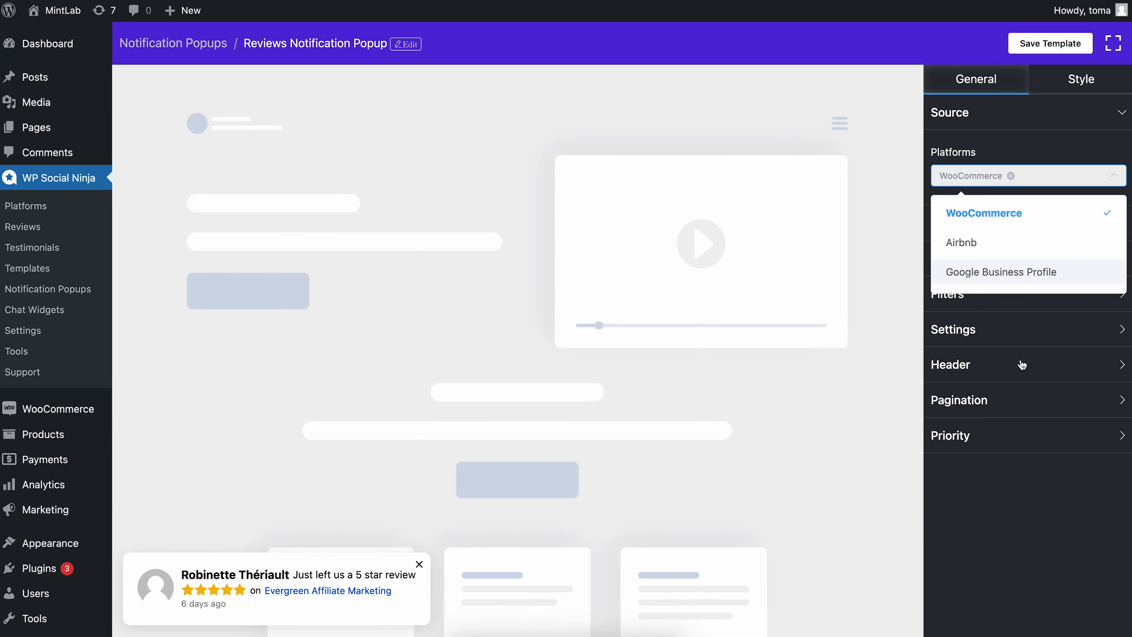
left_click(1038, 295)
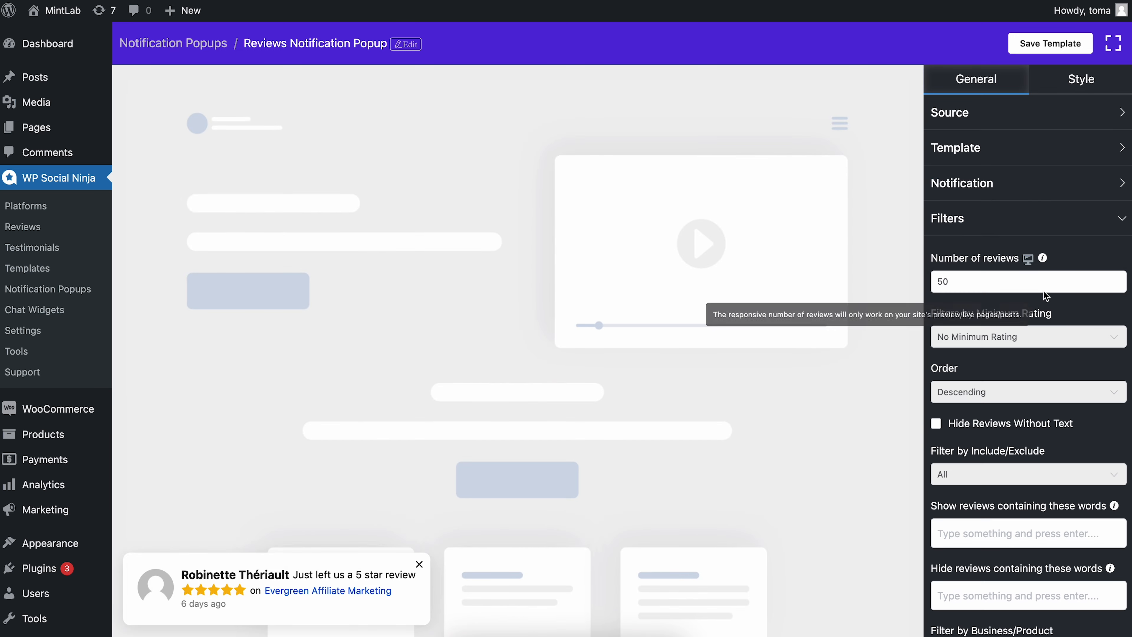
left_click(1039, 182)
In the popup's notification styling, set the review time text color to red and the box background to white.
left_click(1094, 77)
left_click(1033, 275)
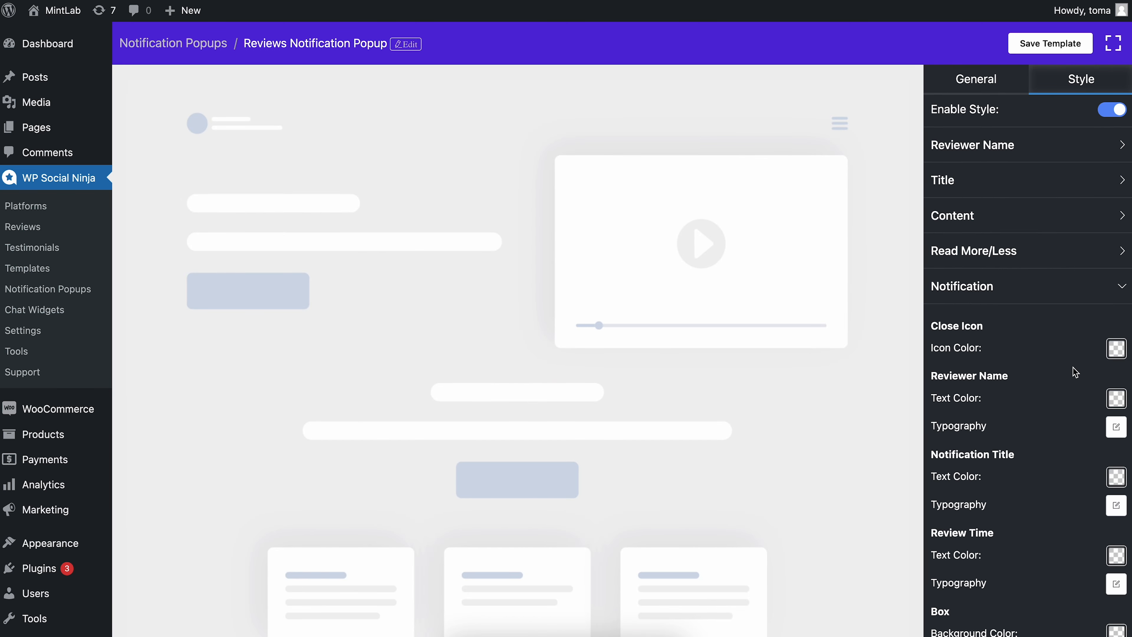
scroll(1071, 371, "down", 3)
left_click(1116, 510)
left_click(1038, 521)
Give the notification box a Solid border and save the popup template.
scroll(1038, 522, "down", 2)
left_click(1075, 546)
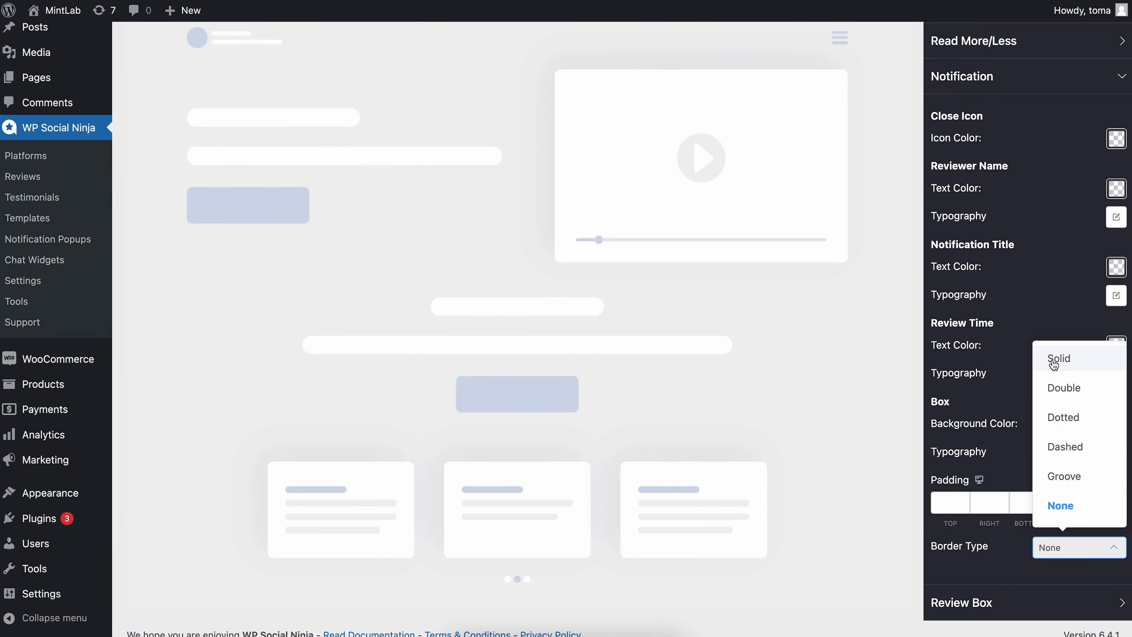
left_click(1055, 362)
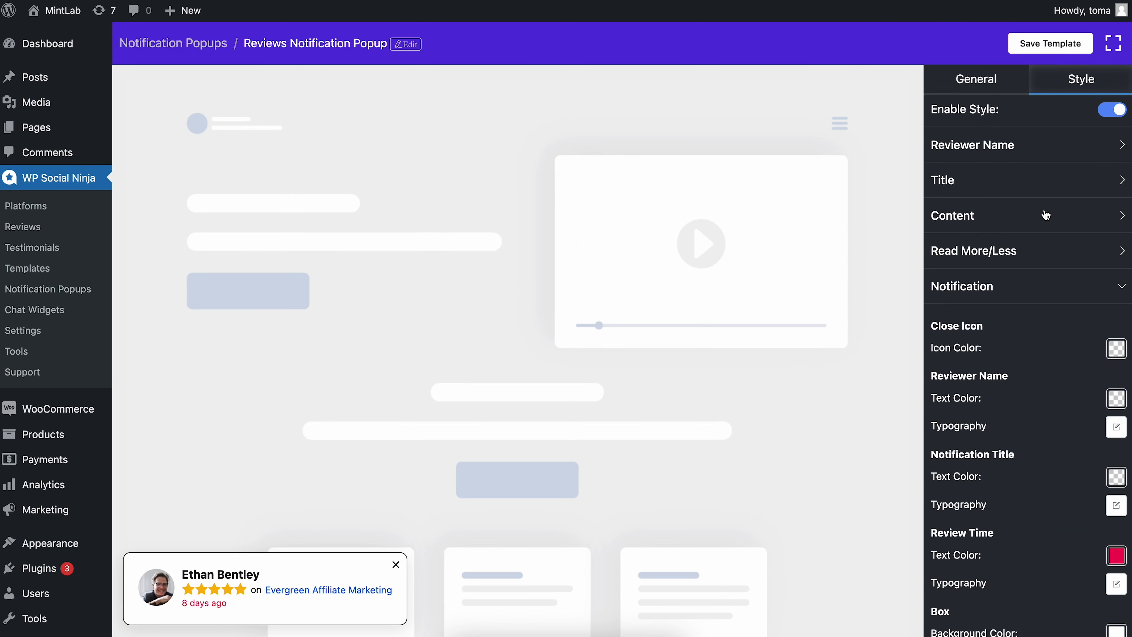
left_click(1051, 43)
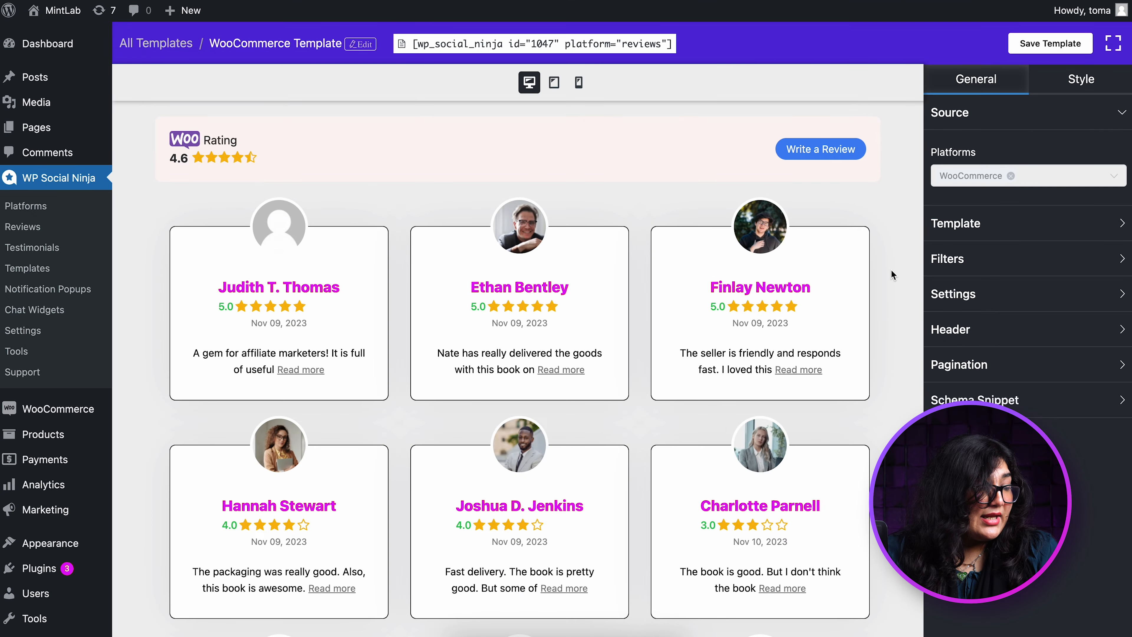
Add Airbnb and Google Business Profile as source platforms in the WooCommerce Template, save it and check the combined reviews.
left_click(1049, 183)
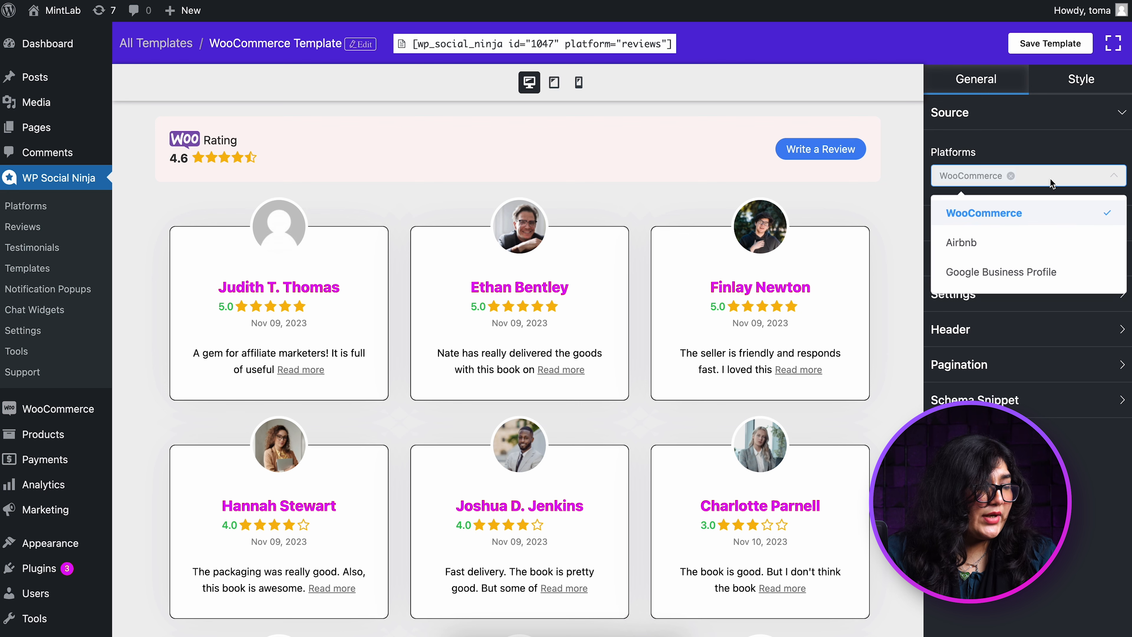
left_click(1050, 242)
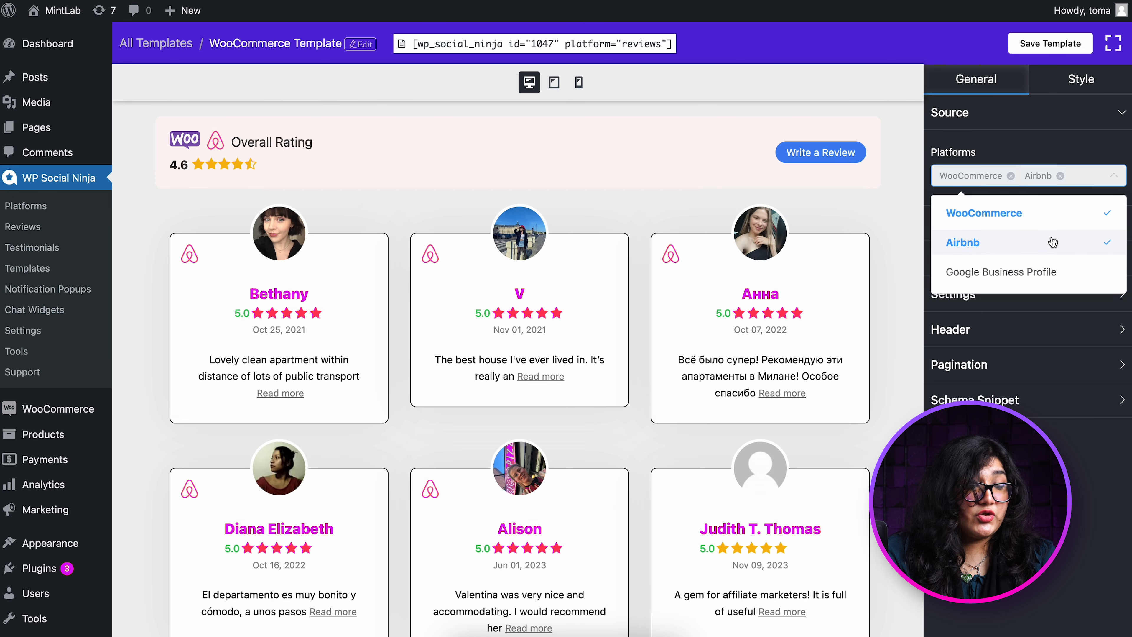
left_click(1049, 272)
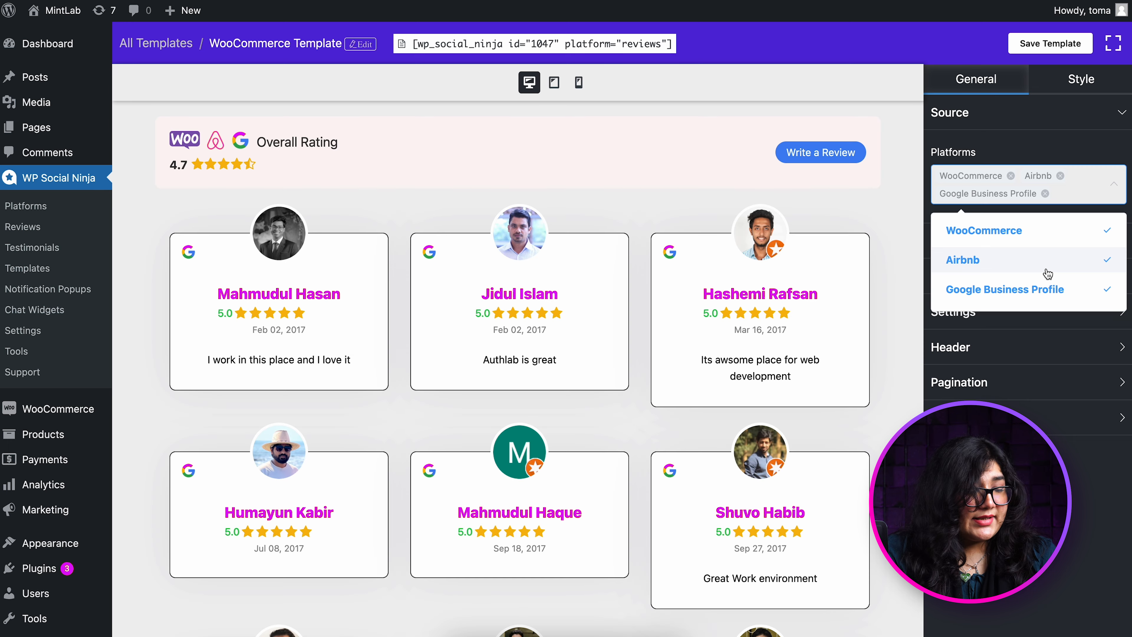
left_click(1065, 45)
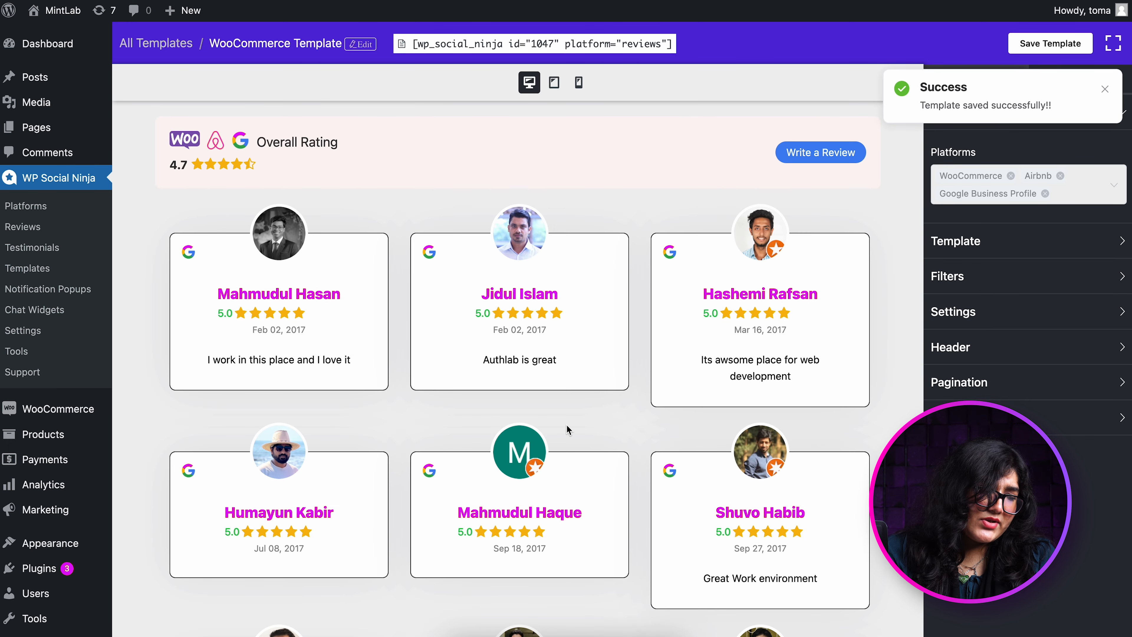
scroll(566, 429, "down", 15)
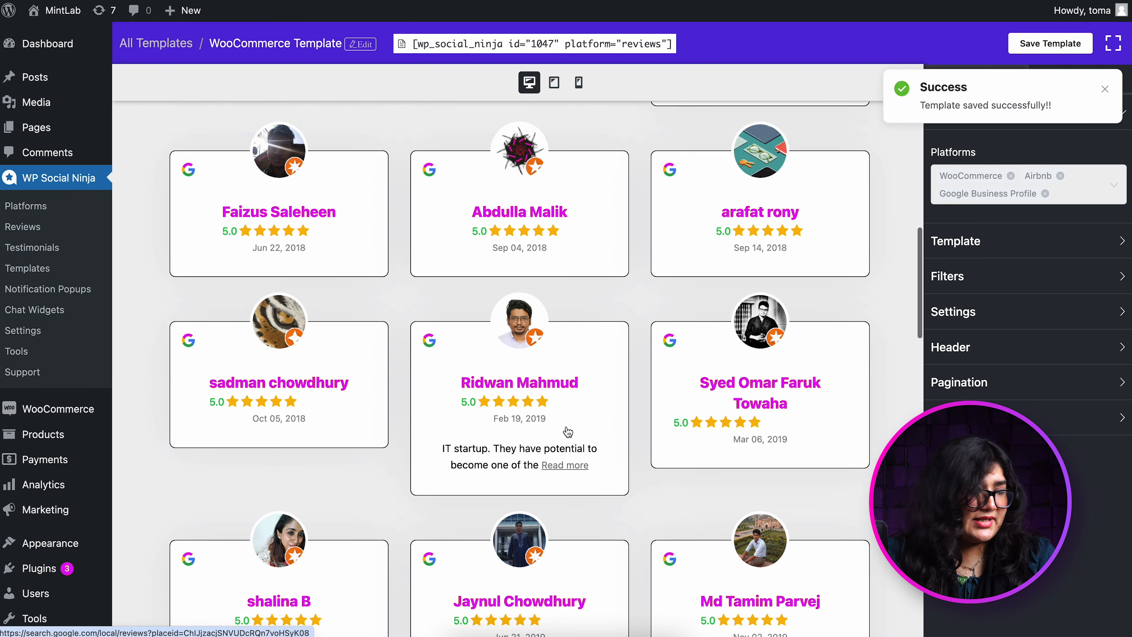
scroll(567, 432, "up", 15)
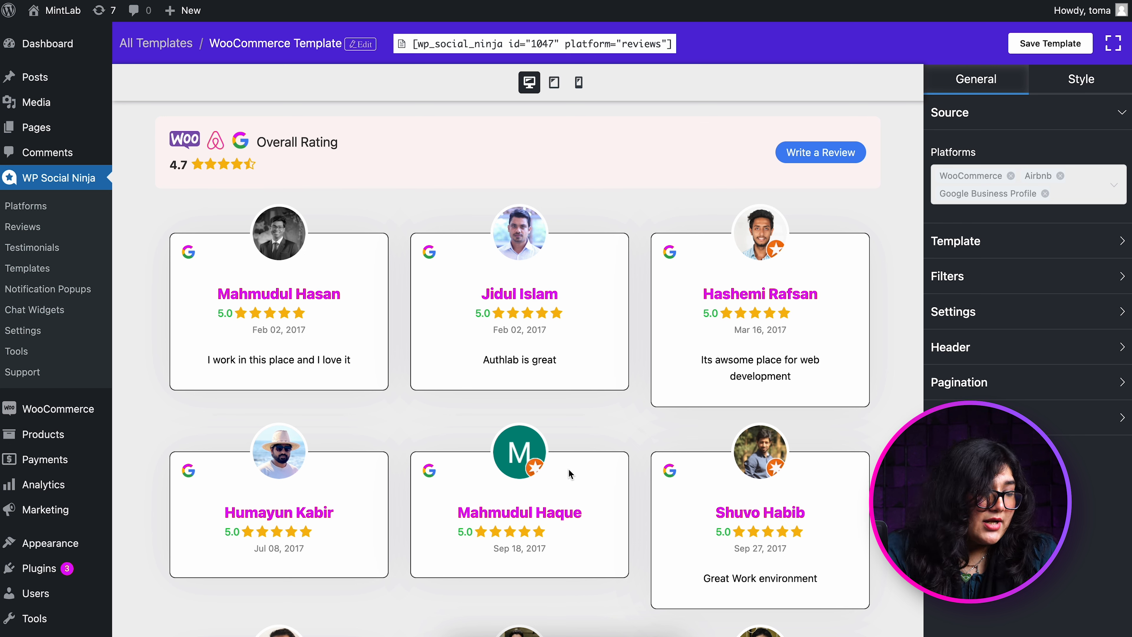
Open the Evergreen Affiliate Marketing product for editing and show the WP Social Ninja settings in its product data.
left_click(73, 440)
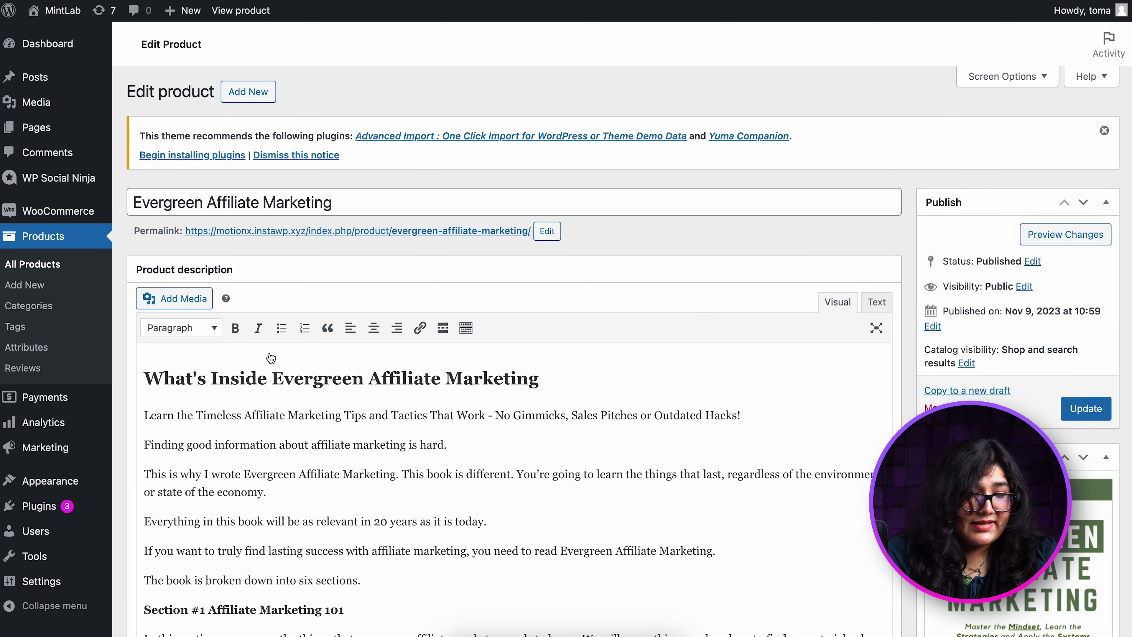
scroll(270, 357, "down", 20)
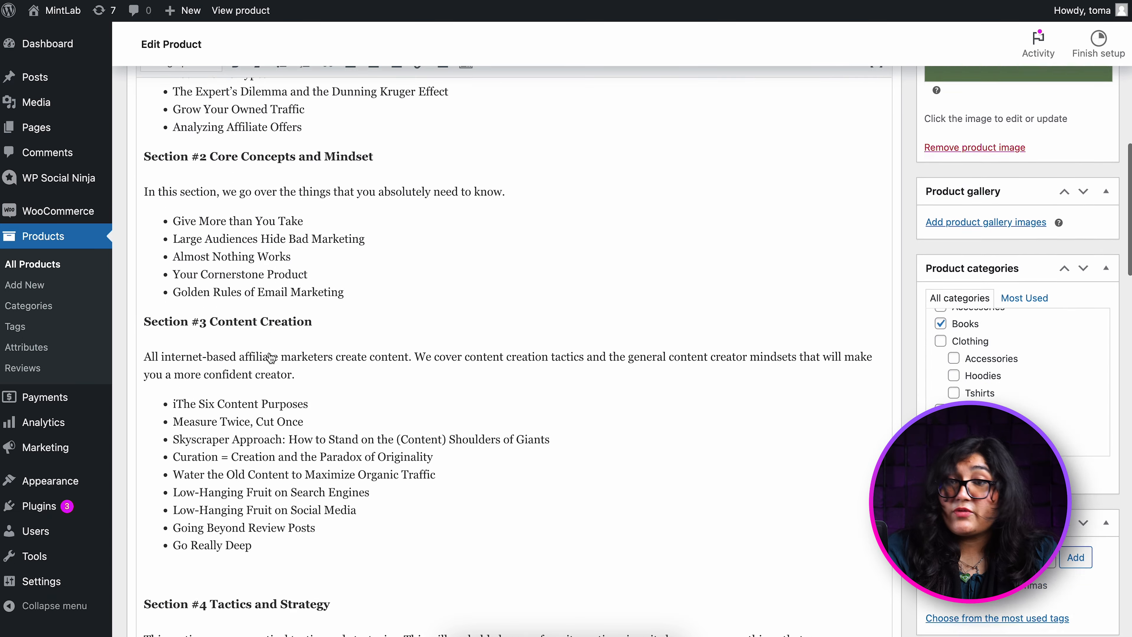
scroll(270, 357, "down", 20)
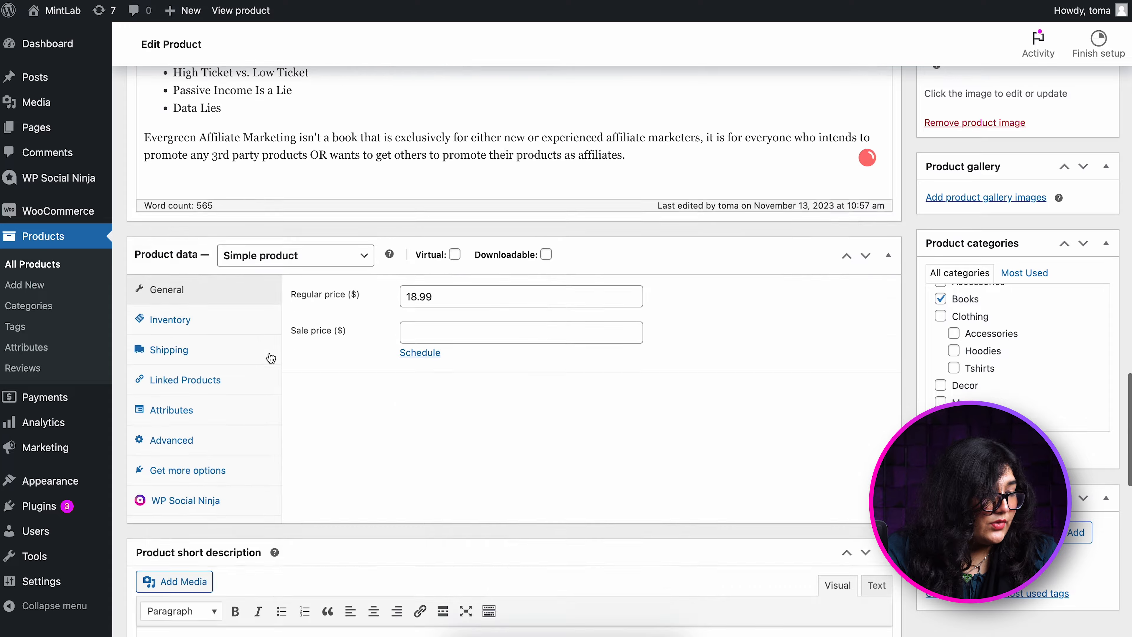
scroll(271, 357, "up", 3)
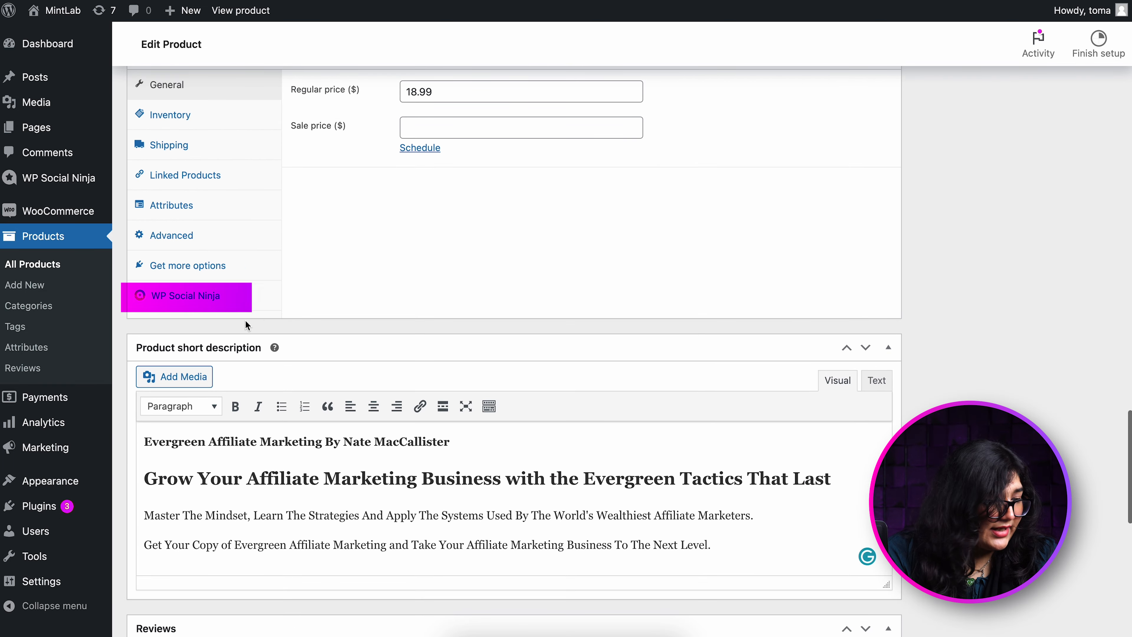
left_click(245, 297)
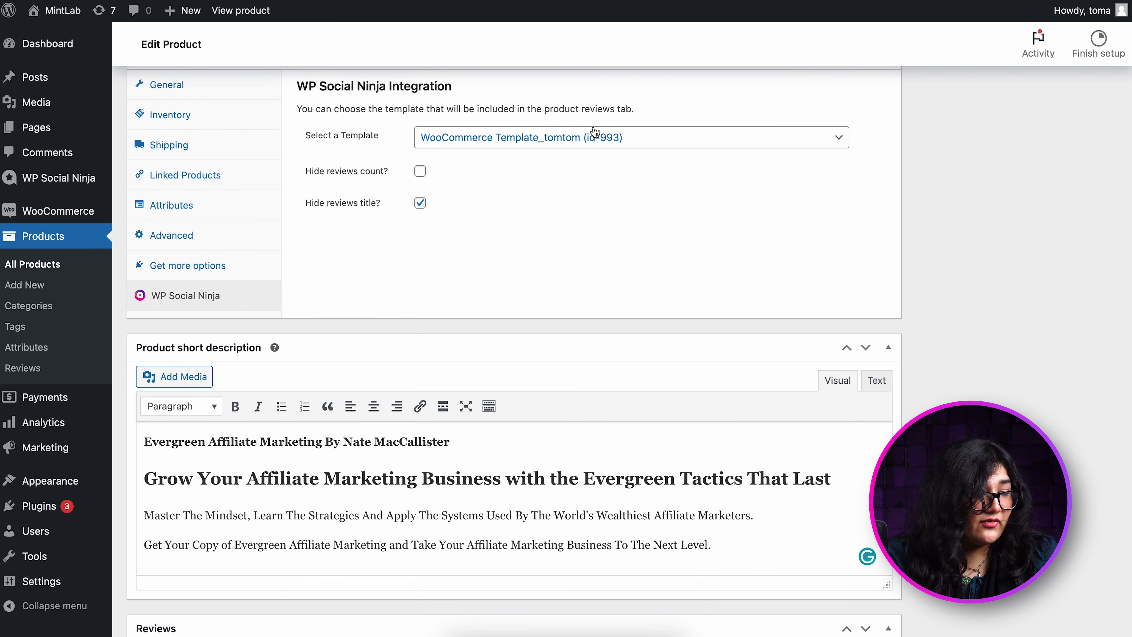
Choose WooCommerce Template (id-1047) as the template for the product's reviews tab and update the product.
left_click(596, 136)
left_click(600, 107)
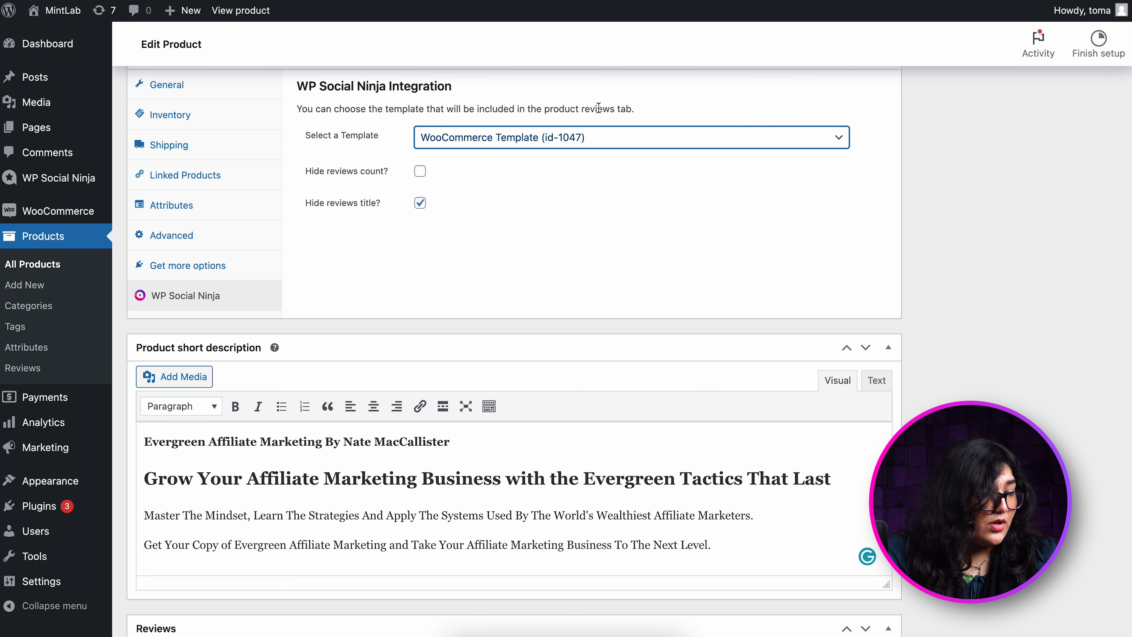
scroll(598, 107, "up", 15)
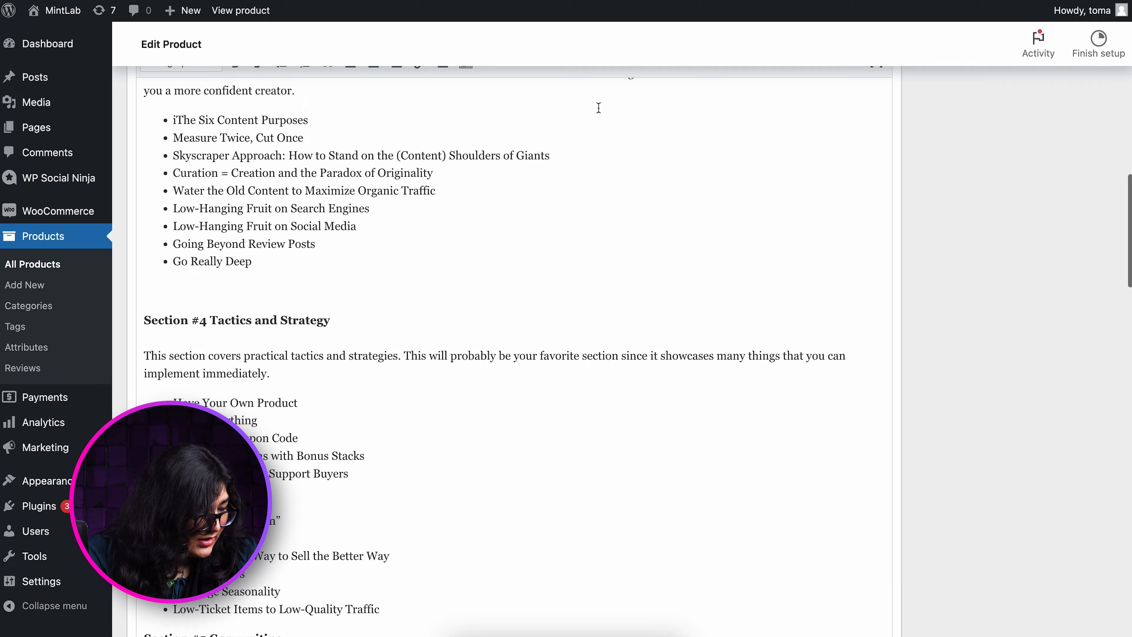
scroll(598, 107, "up", 10)
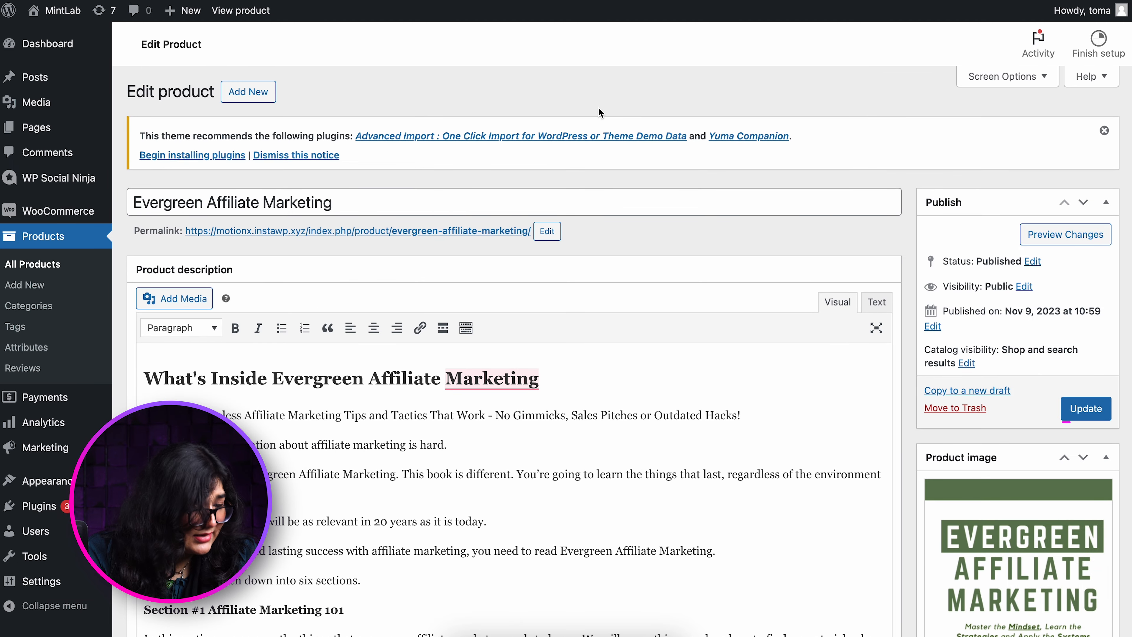
left_click(1097, 408)
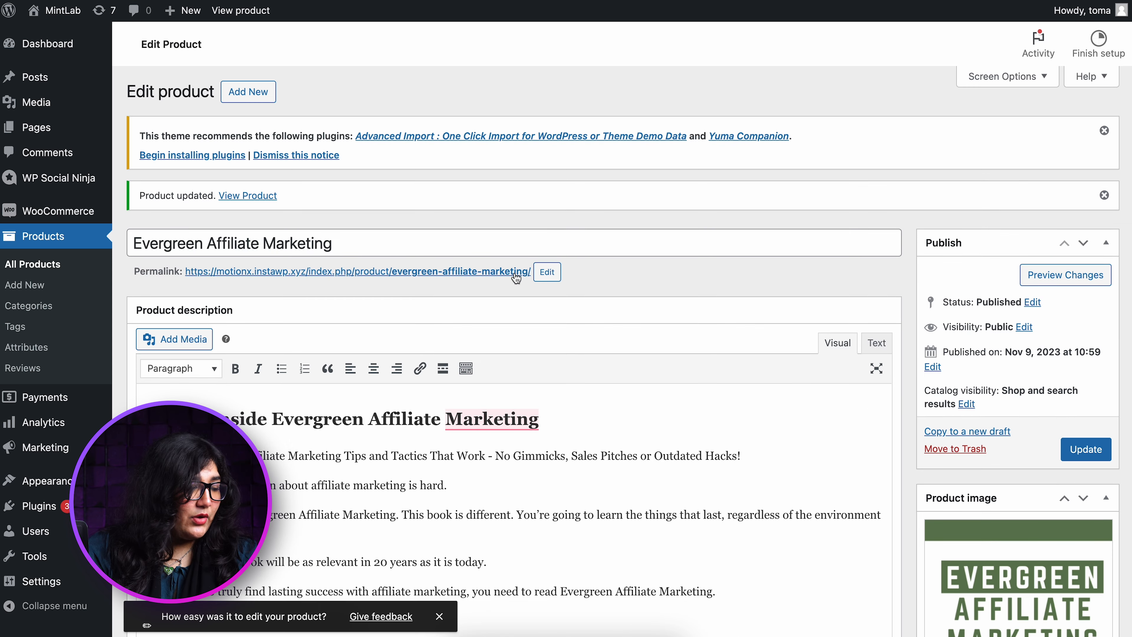
Open the product's live page and look through the reviews in its Reviews section.
left_click(516, 272)
scroll(505, 271, "down", 5)
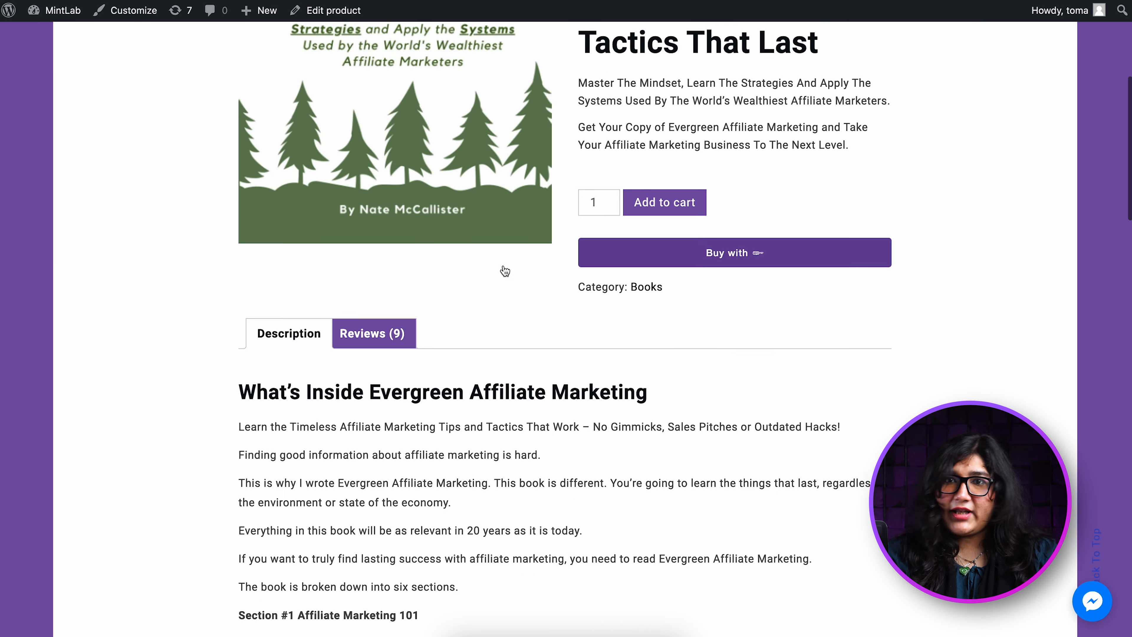
scroll(505, 270, "down", 1)
left_click(379, 299)
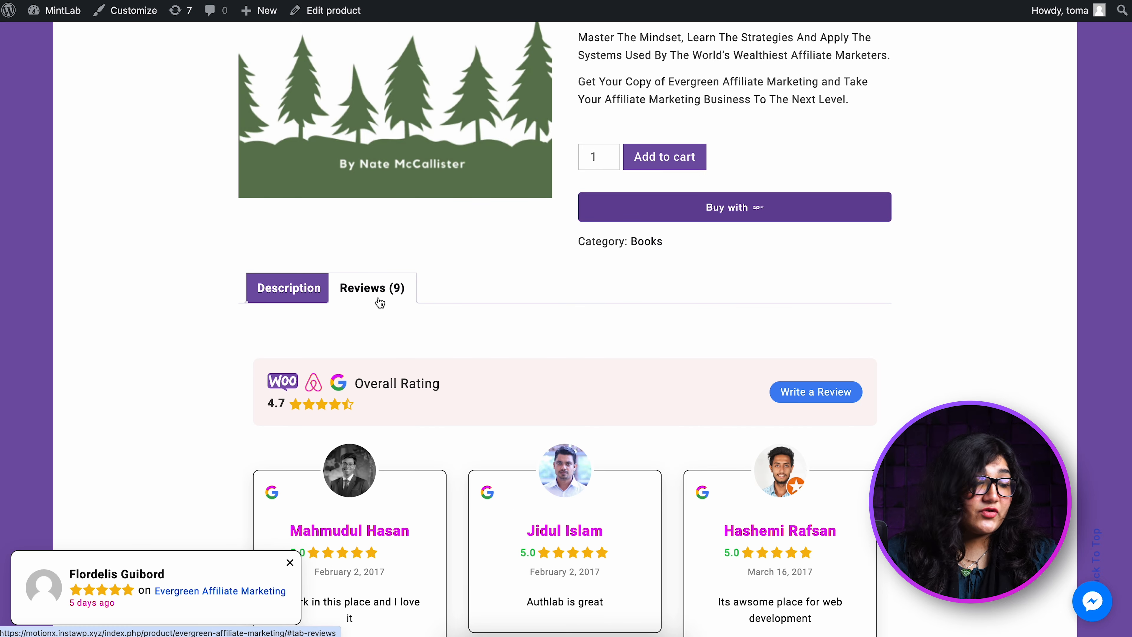
scroll(379, 299, "down", 6)
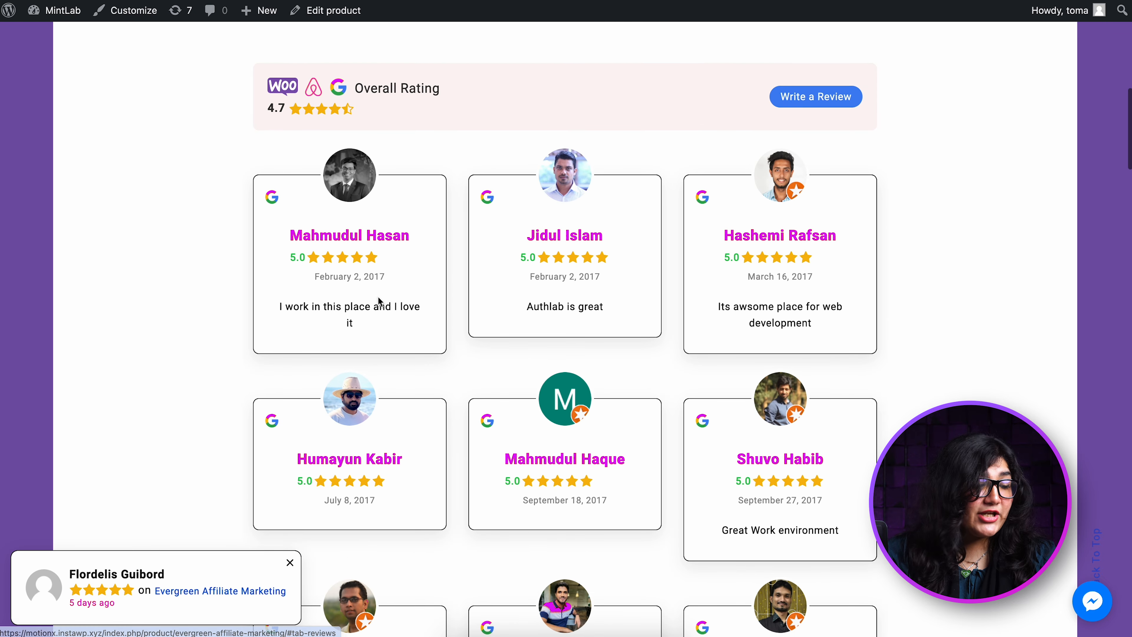
scroll(379, 301, "down", 5)
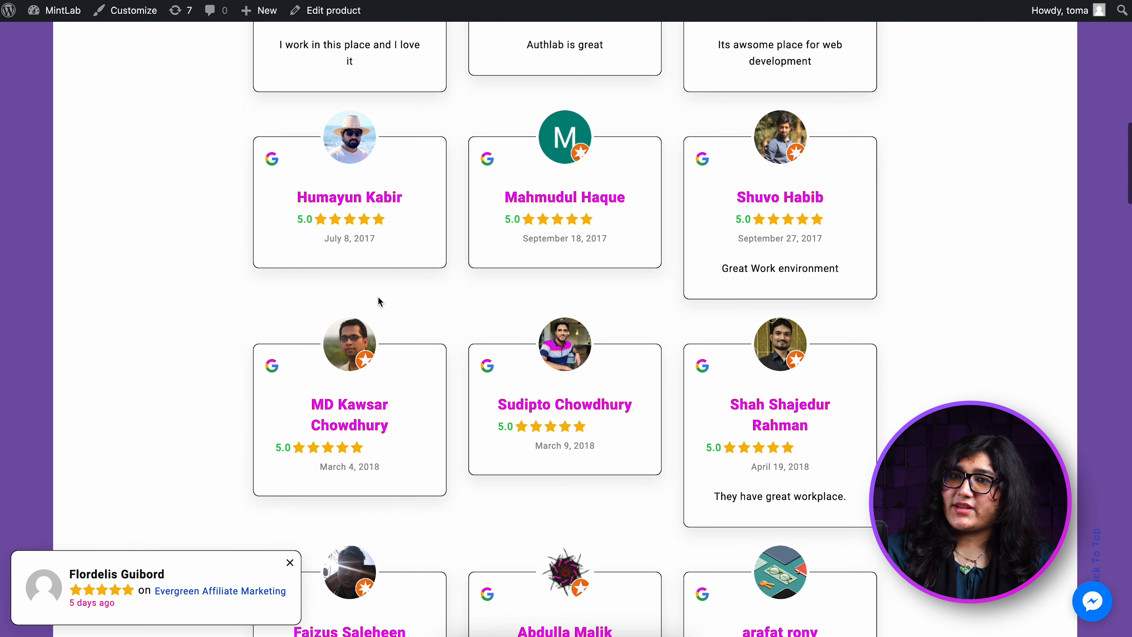